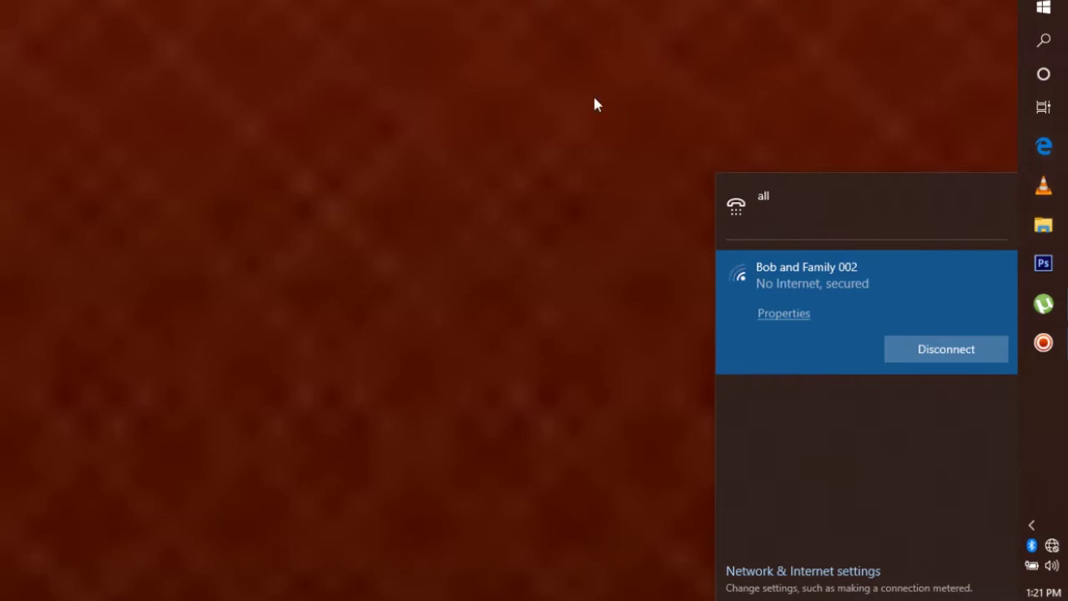
Show the Network folder in File Explorer and open its Properties in Network and Sharing Center
left_click(1043, 225)
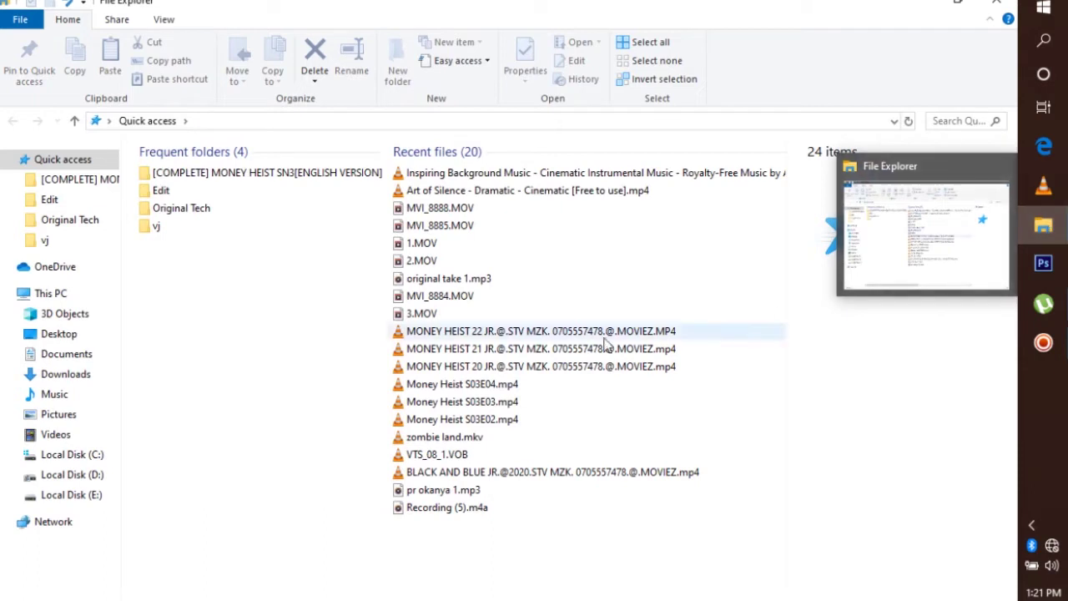
left_click(58, 524)
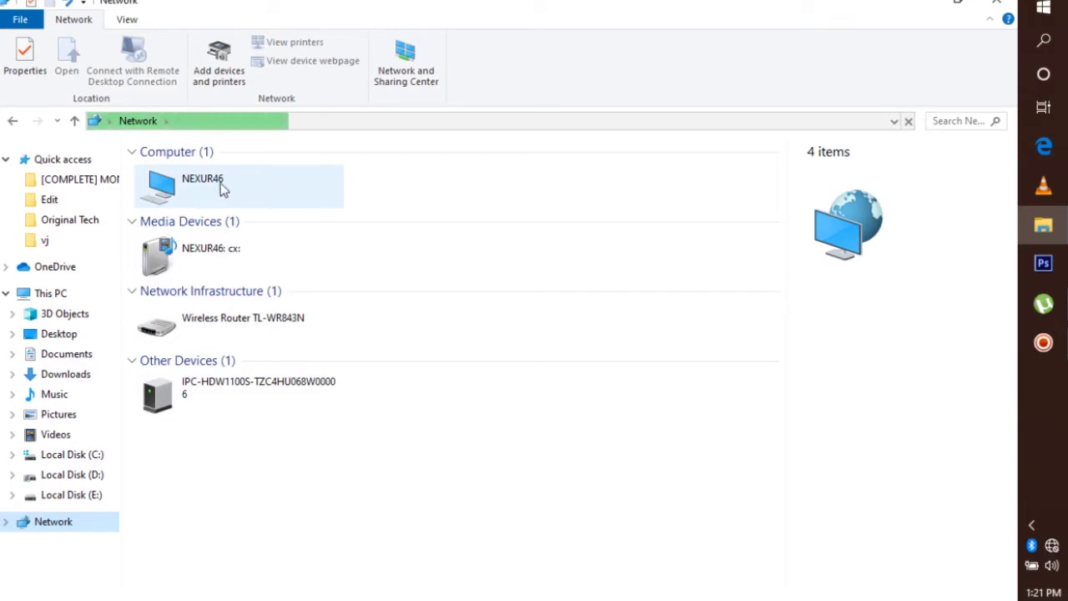
right_click(264, 506)
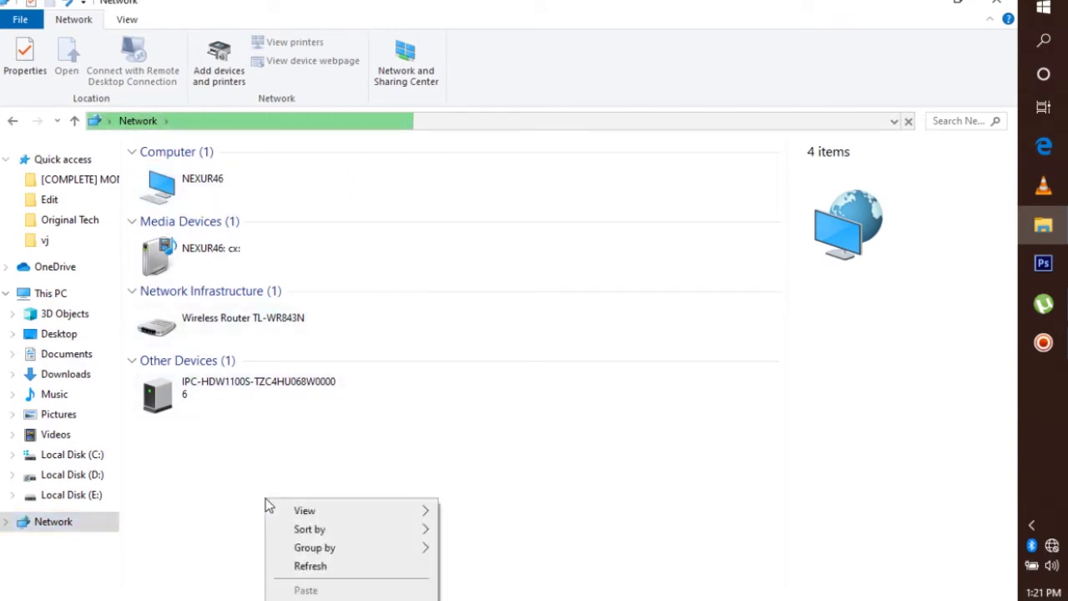
right_click(52, 533)
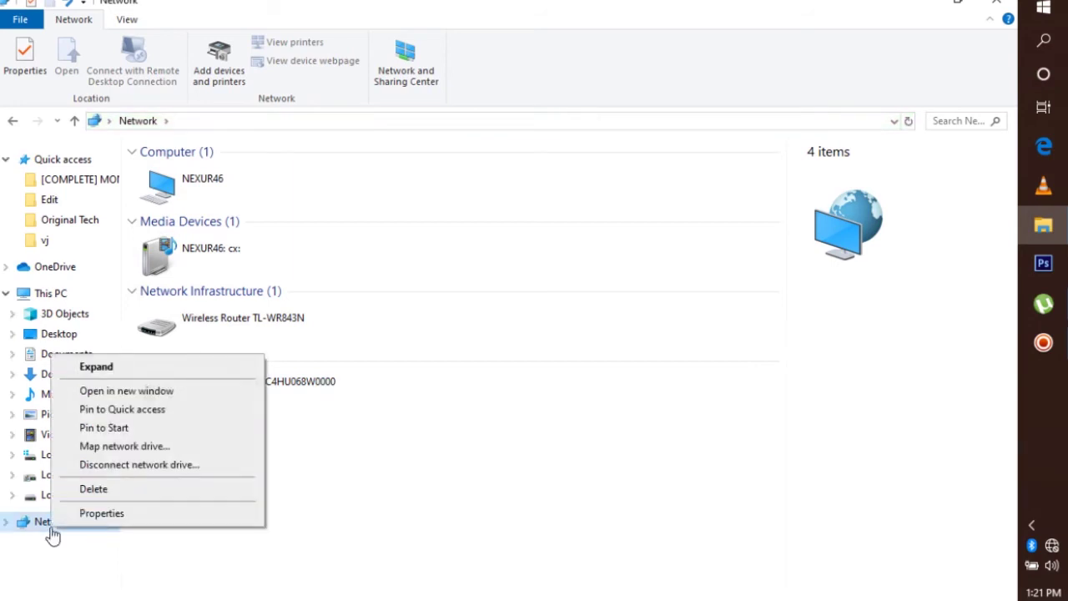
left_click(100, 513)
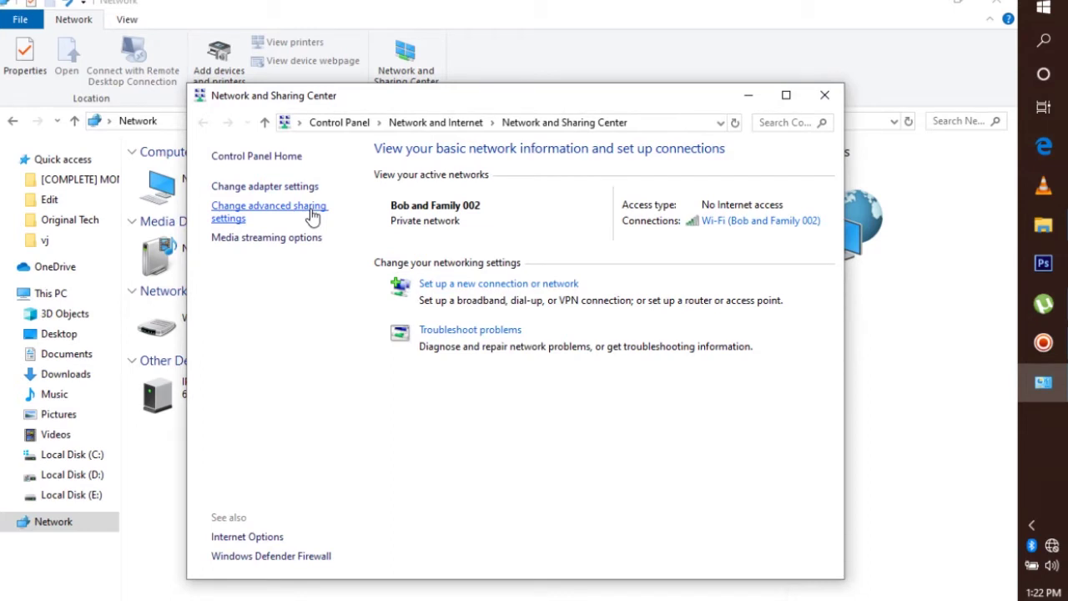
Open Advanced sharing settings, collapse Private and expand All Networks down to password protected sharing
left_click(309, 214)
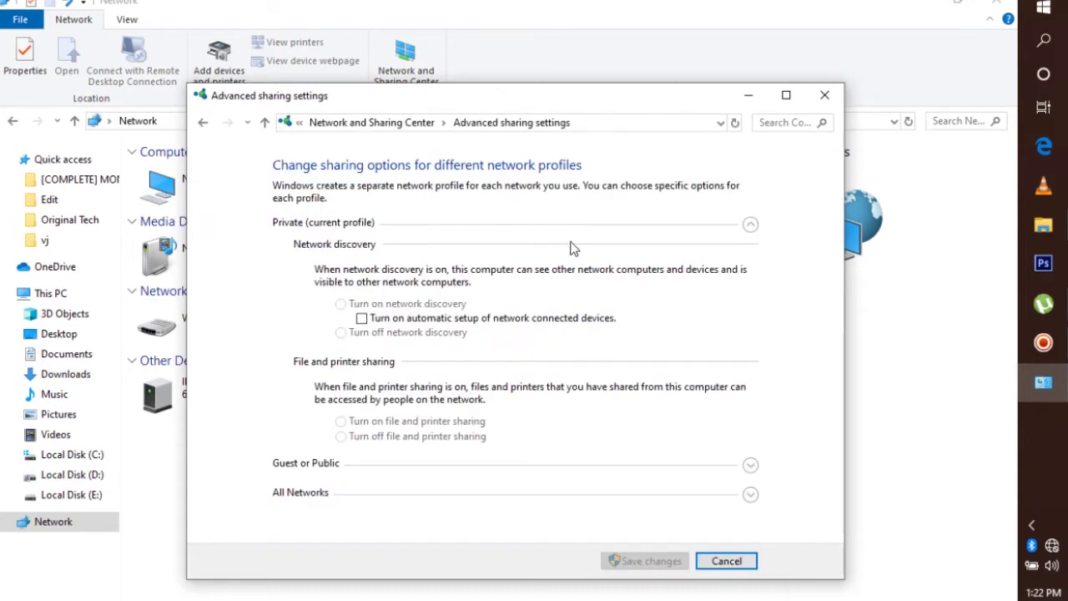
left_click(750, 227)
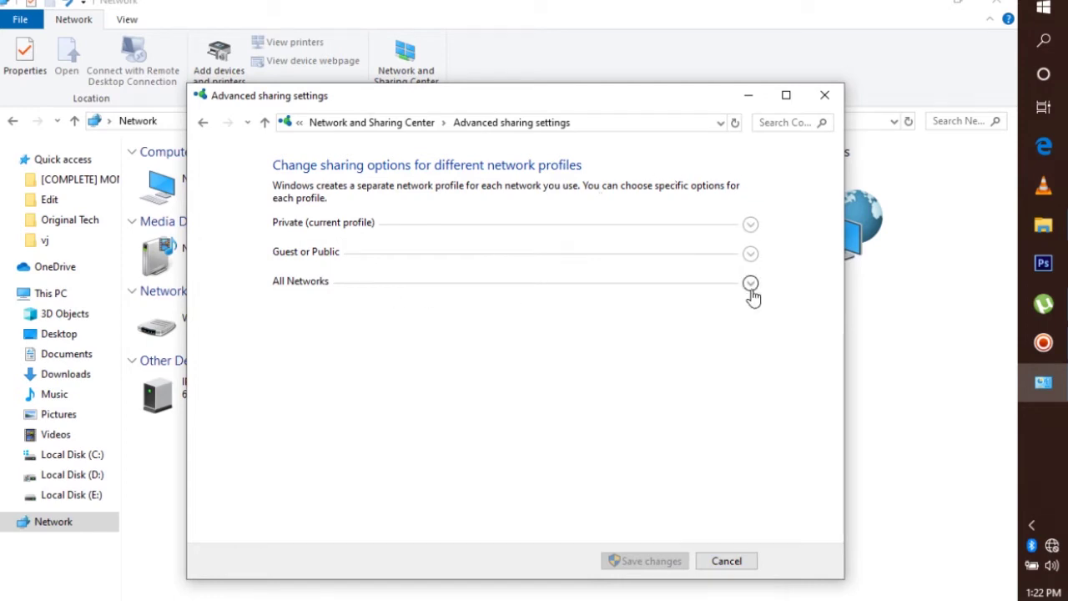
left_click(748, 227)
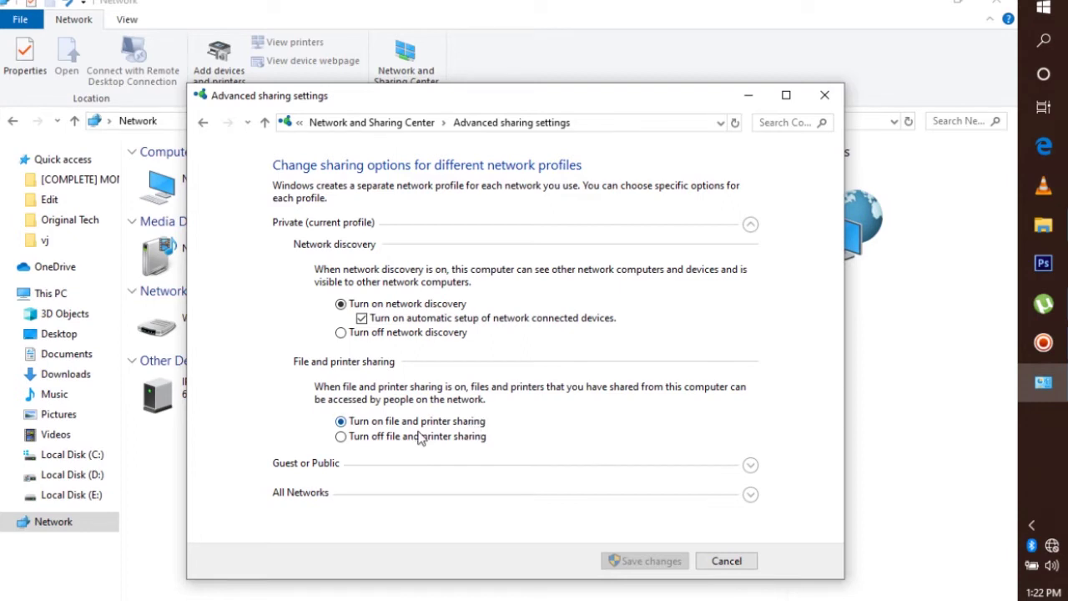
left_click(751, 225)
left_click(751, 284)
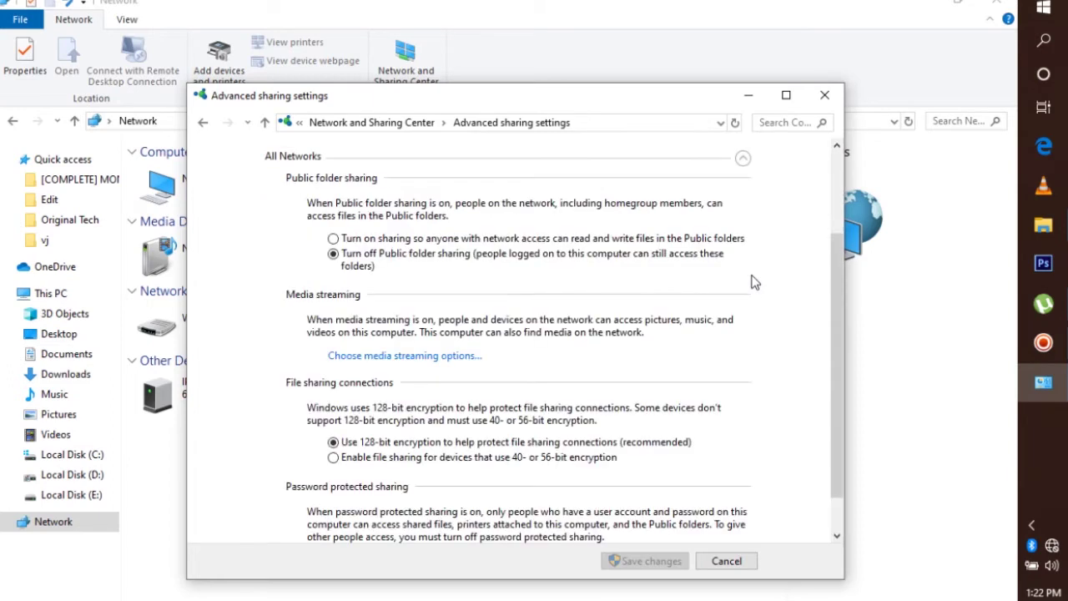
left_click_drag(838, 331, 843, 347)
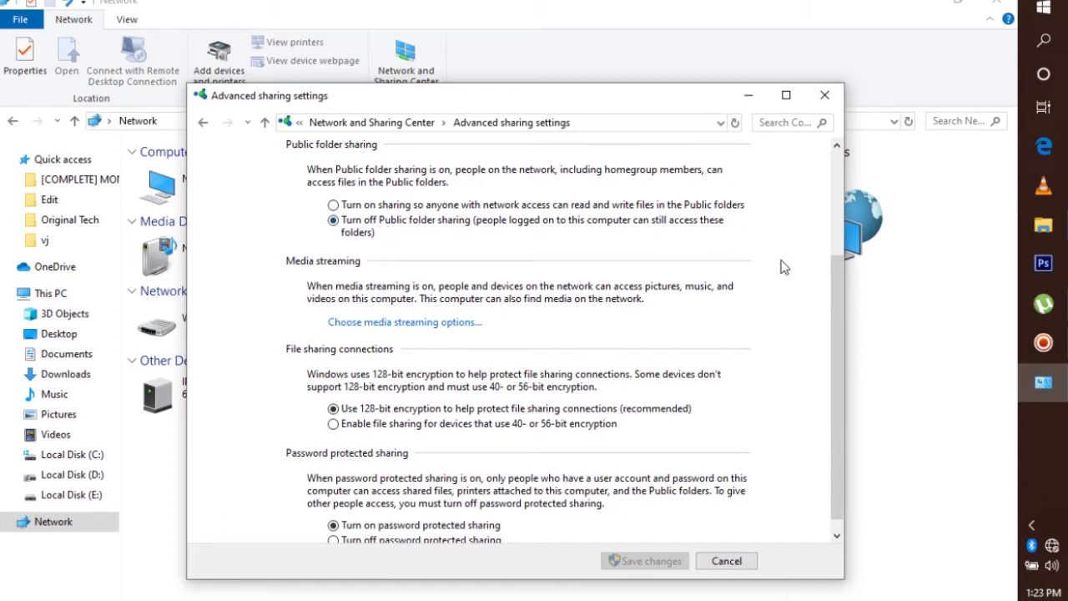
Cancel the advanced sharing settings without saving, reopen them, then close the window
scroll(833, 290, "down", 1)
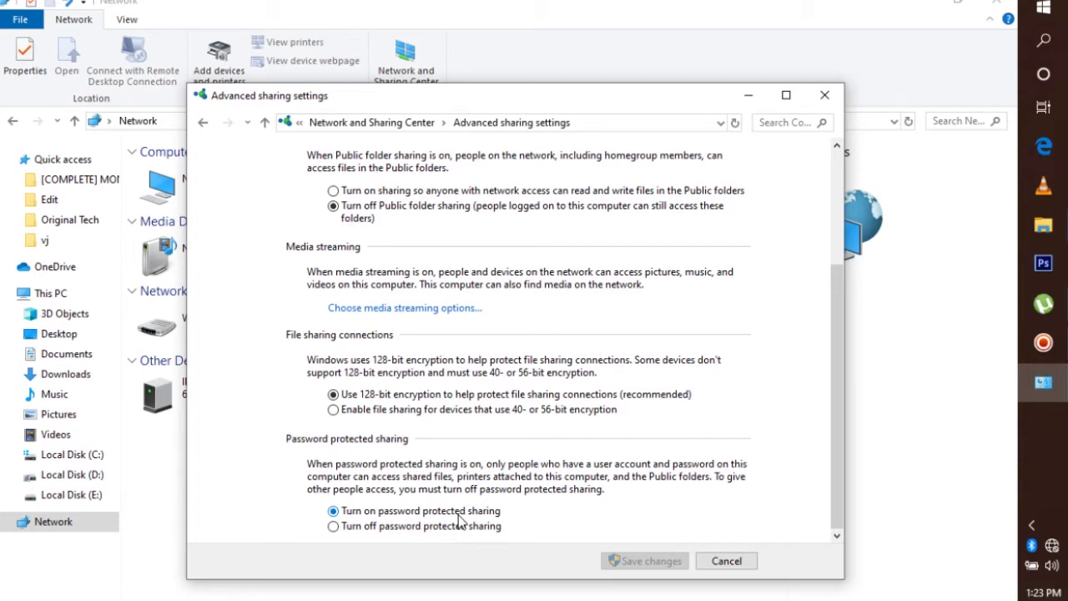
left_click(725, 561)
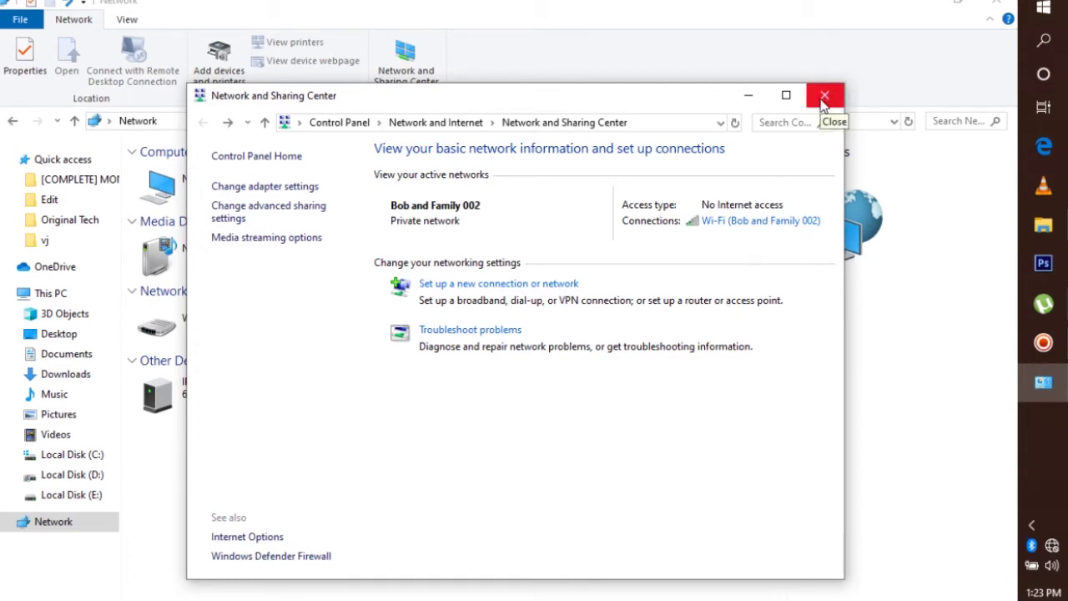
left_click(274, 215)
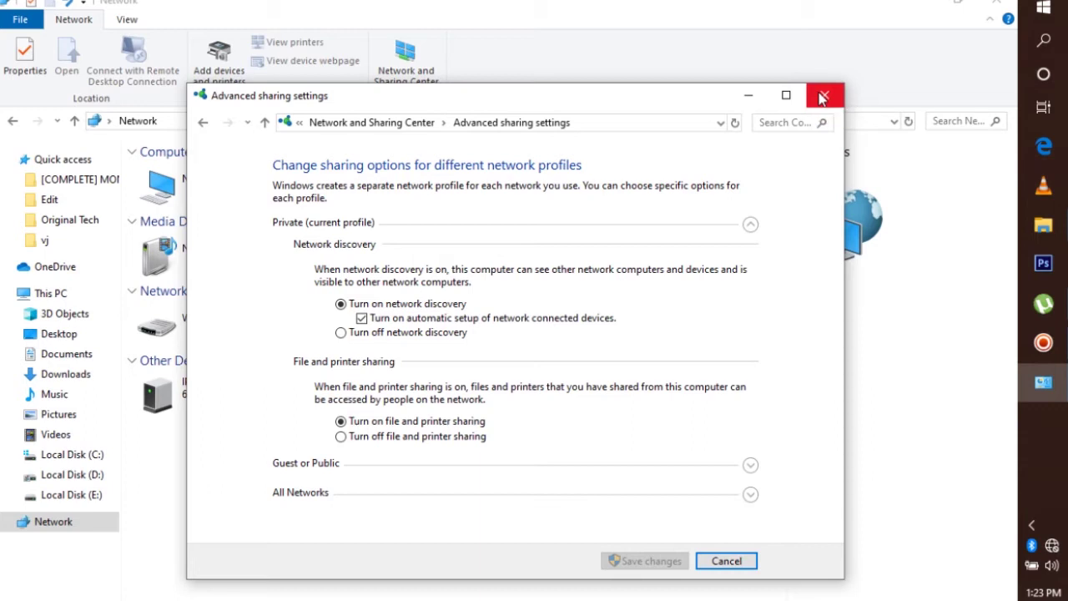
left_click(822, 97)
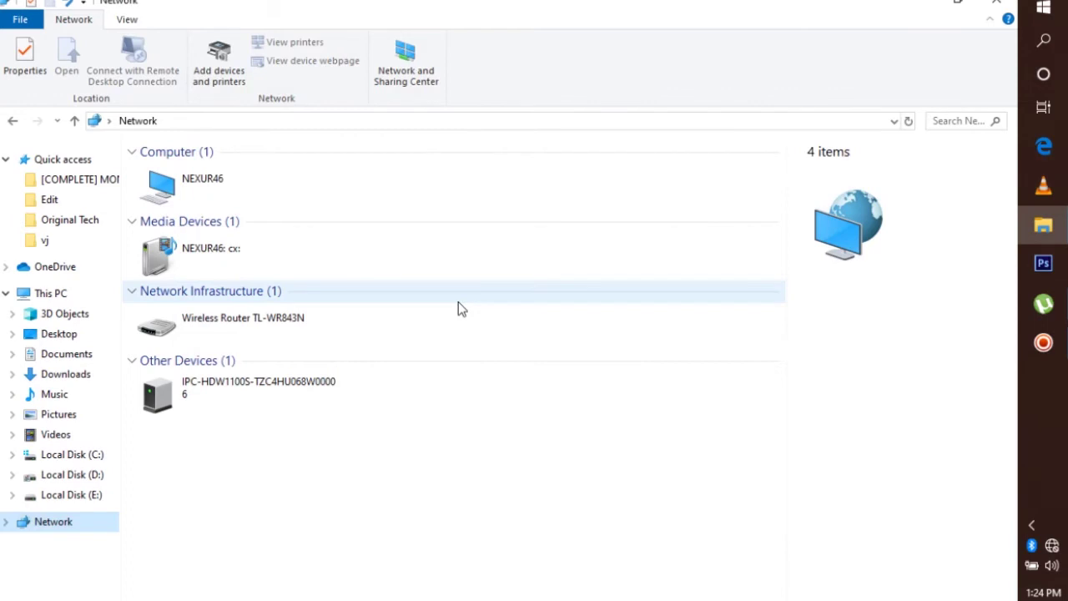
Launch Remote Desktop Connection with mstsc and from a Start menu search for 'remo'
key("super+r")
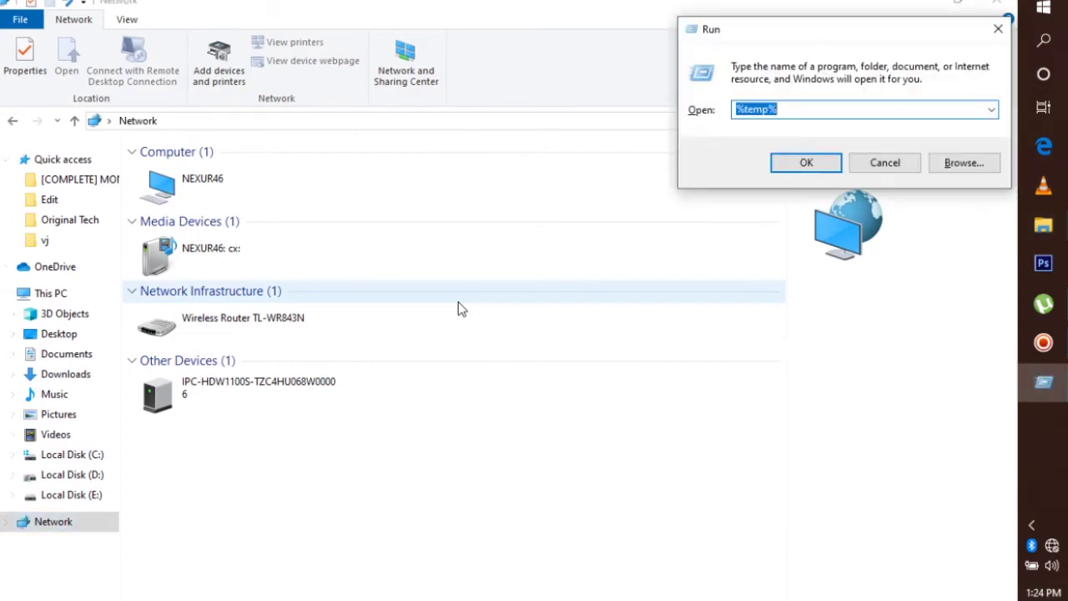
key("BackSpace")
type("ms")
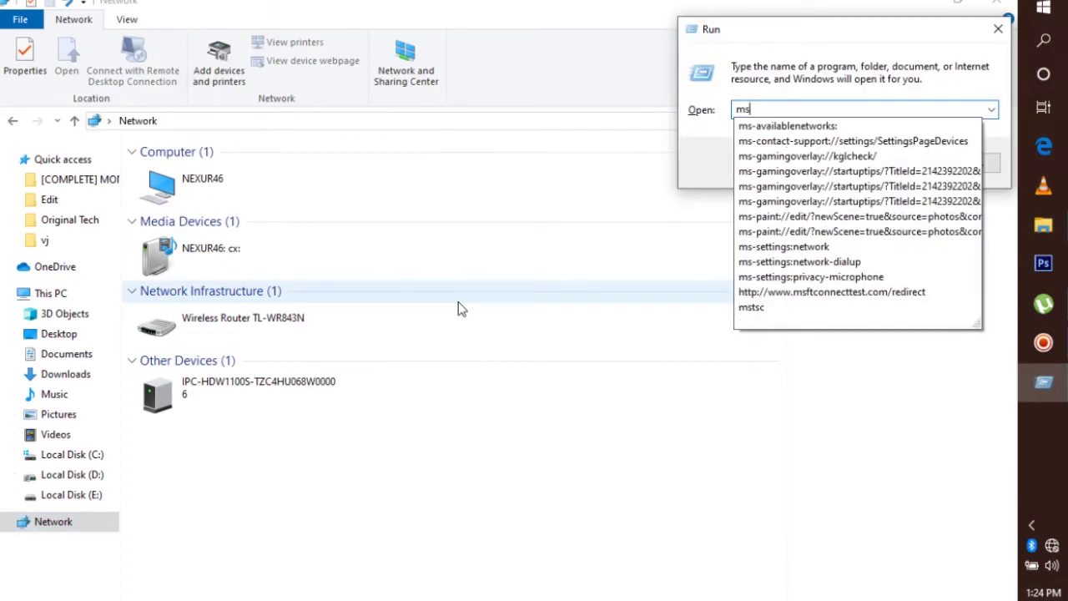
type("tsc")
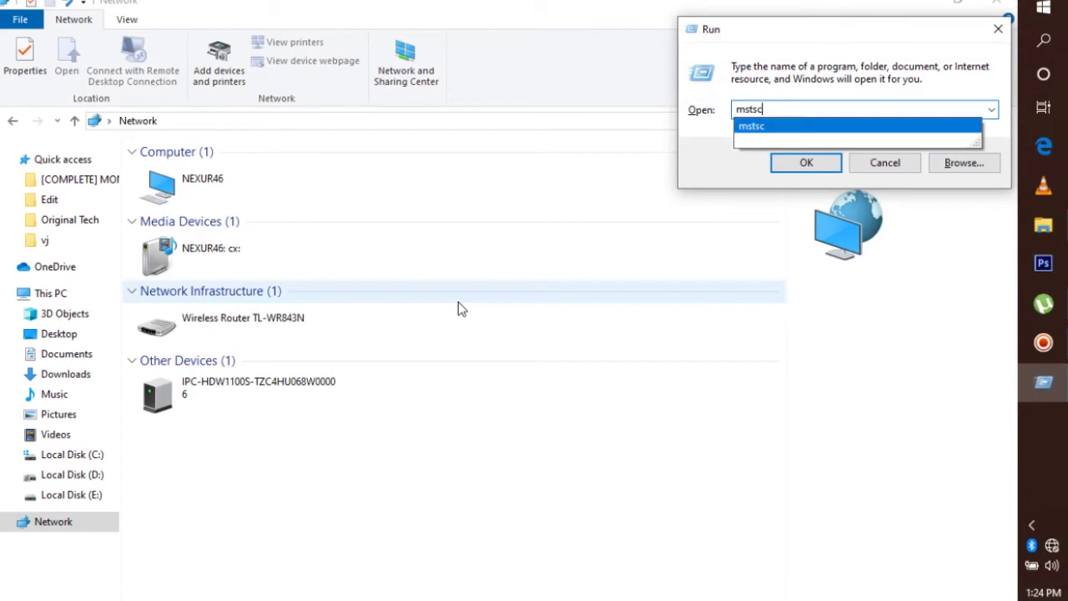
key("Return")
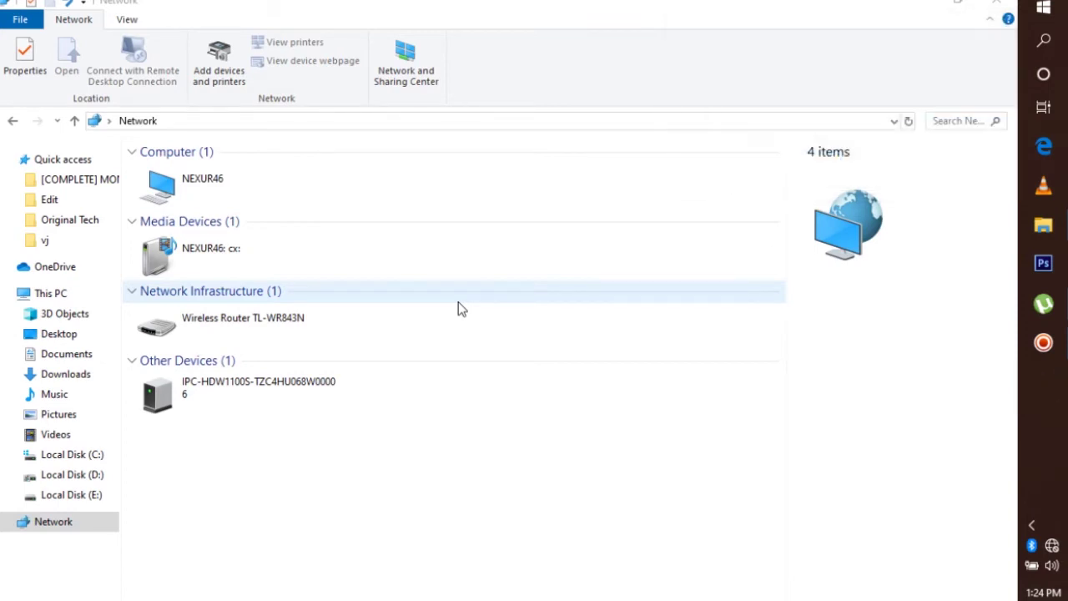
key("super+r")
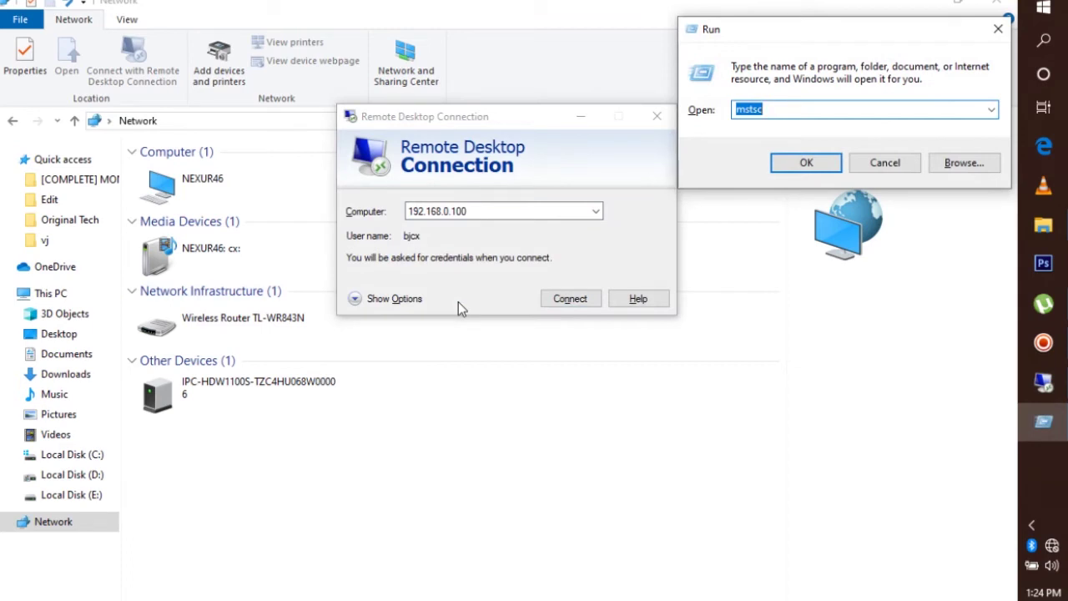
key("BackSpace")
key("Escape")
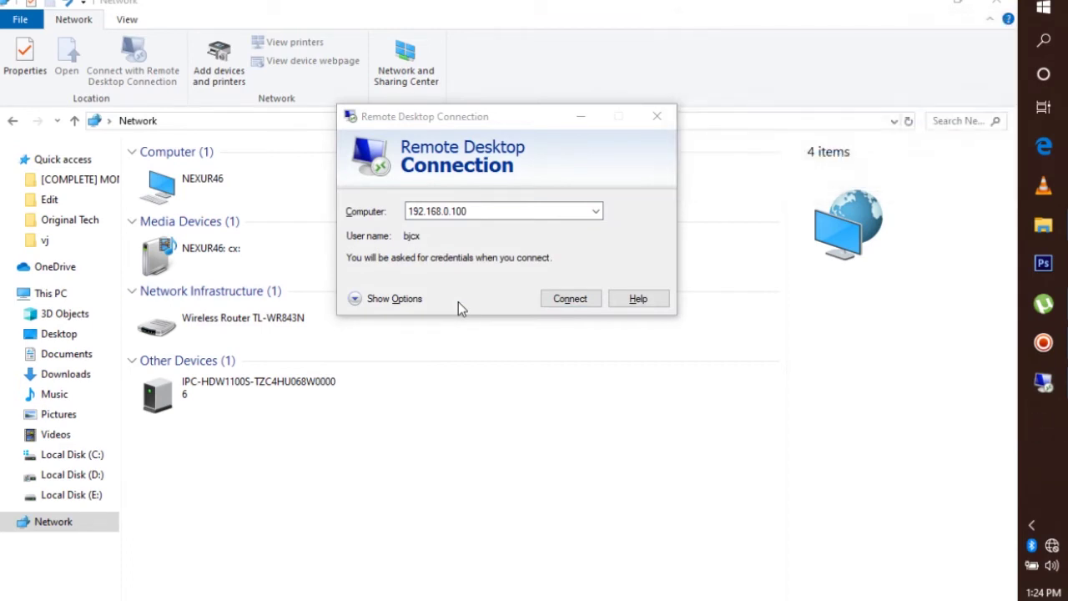
left_click(1043, 8)
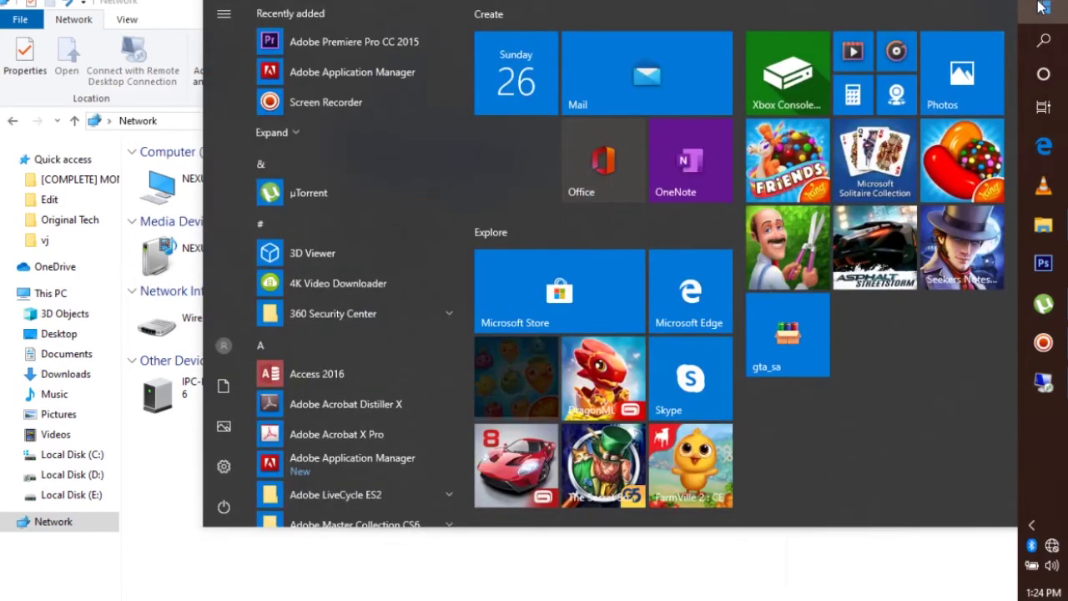
type("remo")
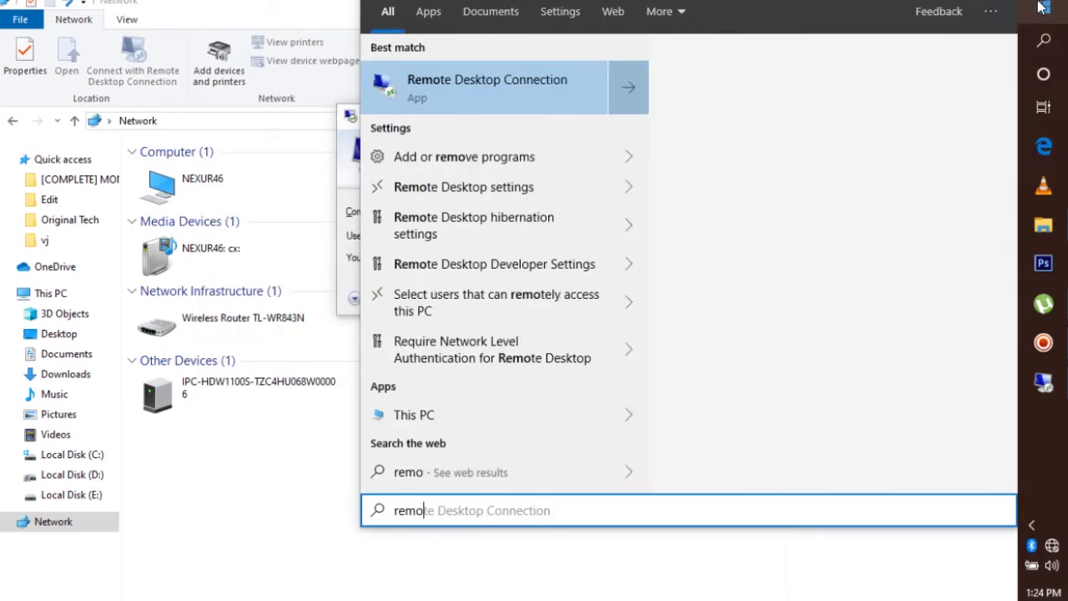
key("Return")
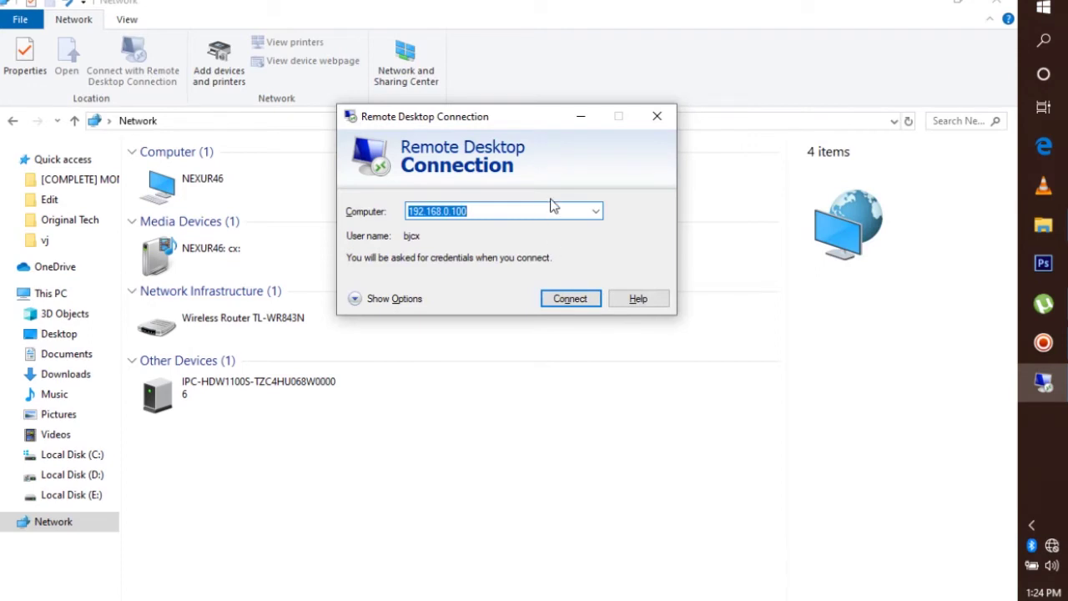
Start a Command Prompt by running cmd from the Run box
key("super+r")
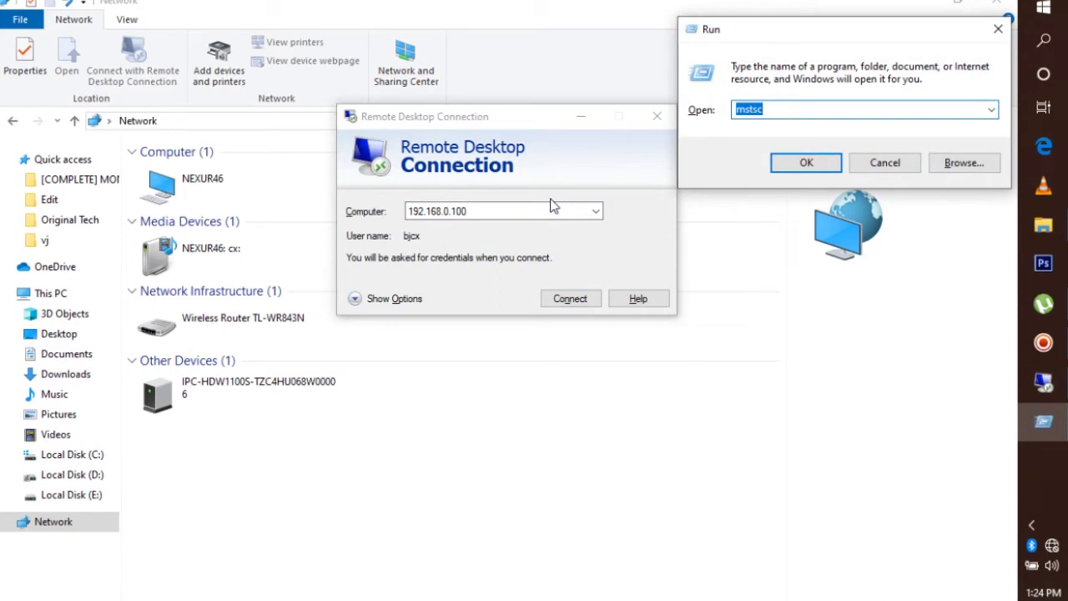
type("c")
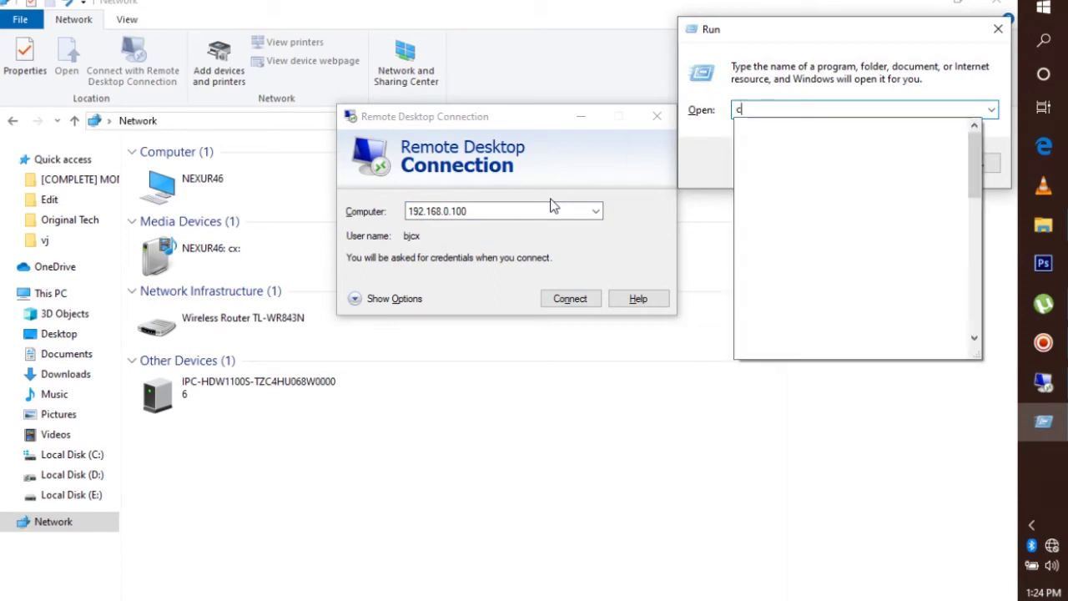
type("md")
key("Return")
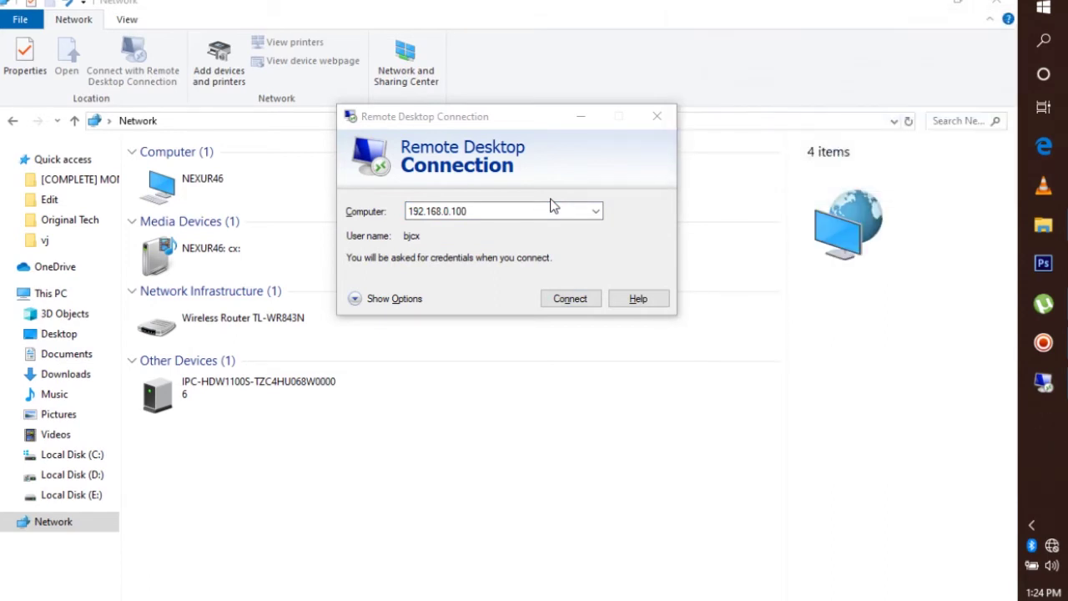
Run ipconfig to check the network adapter details, then close the cmd window
type("ip")
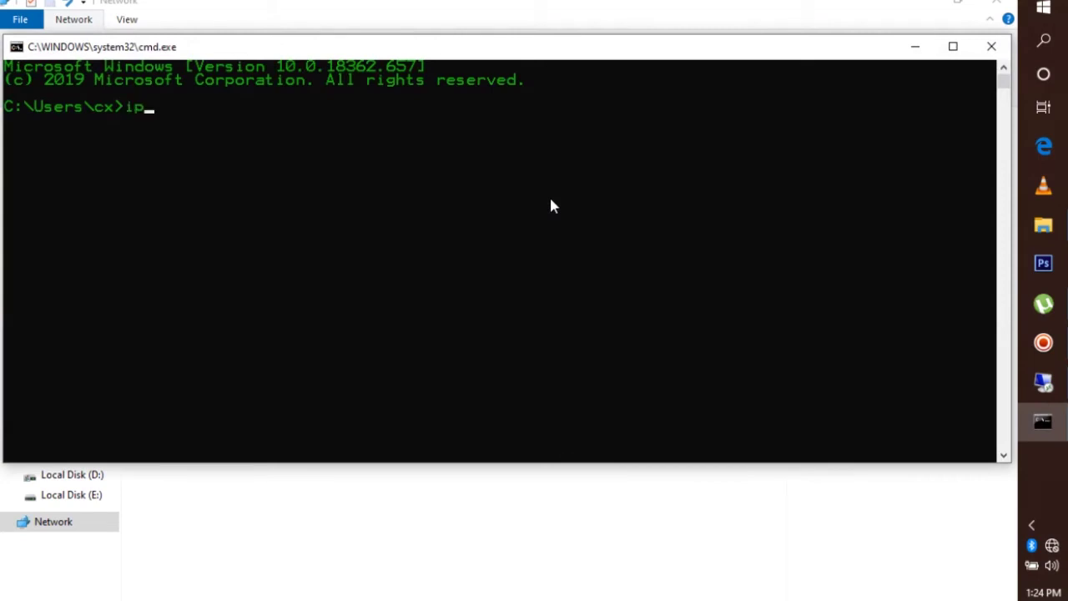
type("config")
key("Return")
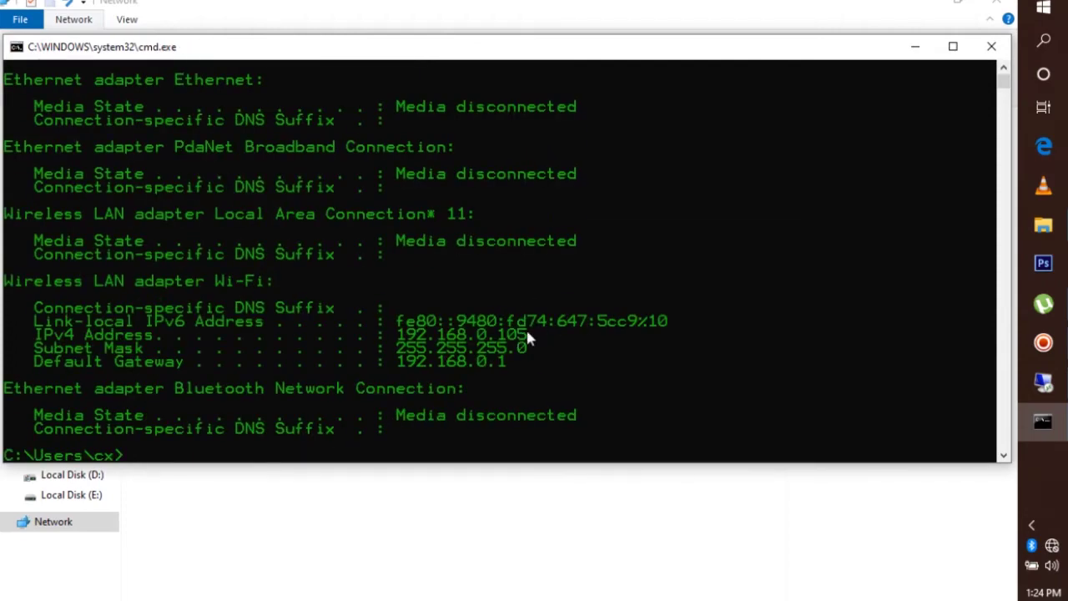
left_click(989, 48)
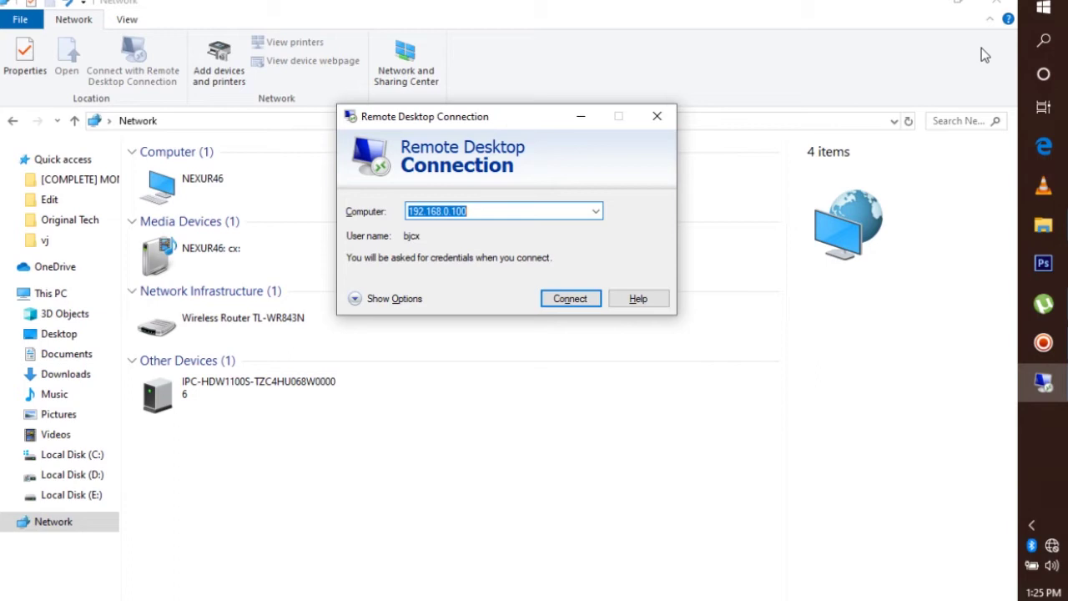
Set the remote computer to 192.168.0.100, connect, and submit the account password
key("End")
key("BackSpace")
key("BackSpace")
key("BackSpace")
key("BackSpace")
key("BackSpace")
key("BackSpace")
key("BackSpace")
key("BackSpace")
key("BackSpace")
key("BackSpace")
key("BackSpace")
key("BackSpace")
key("BackSpace")
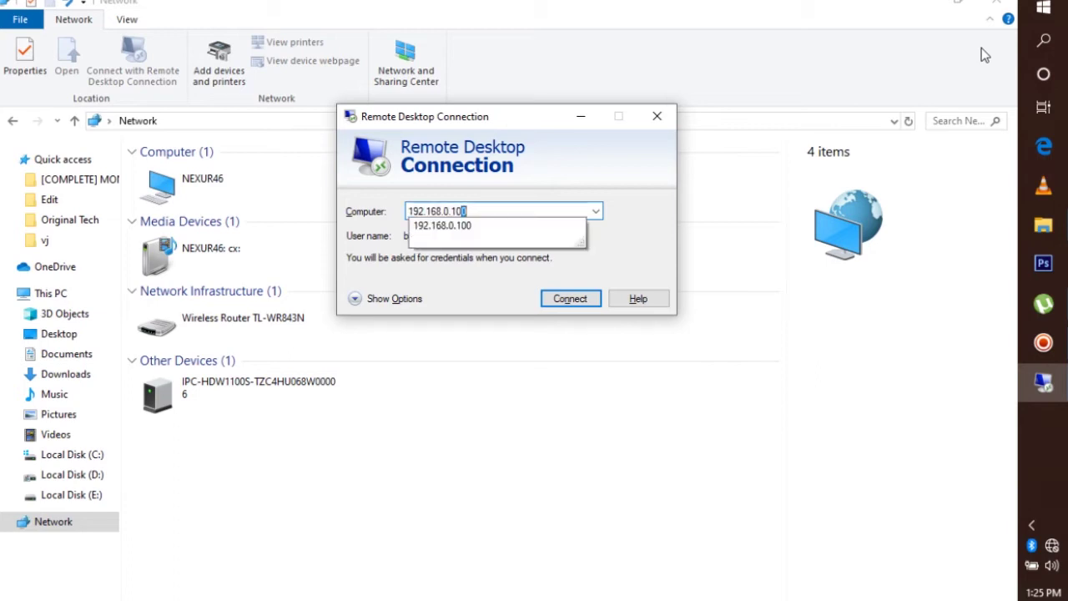
type("192")
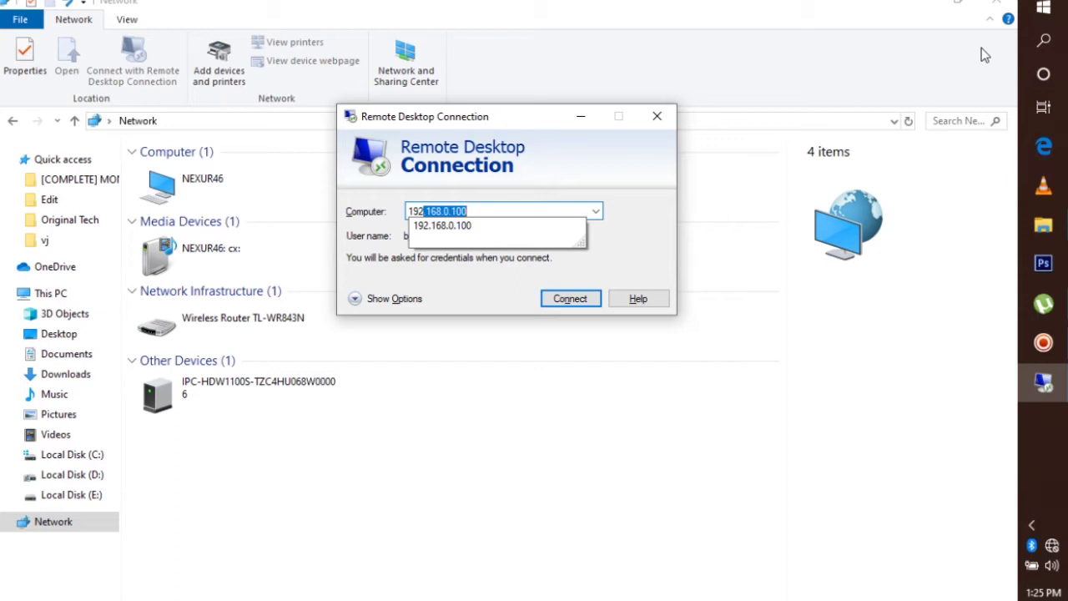
key("End")
left_click(565, 302)
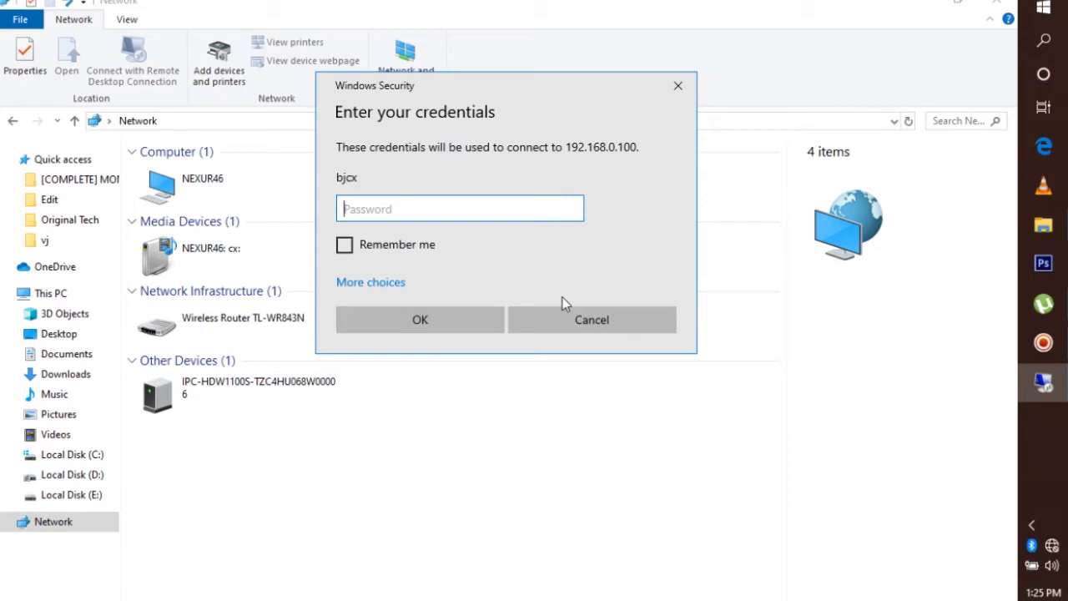
type("••••••")
key("Return")
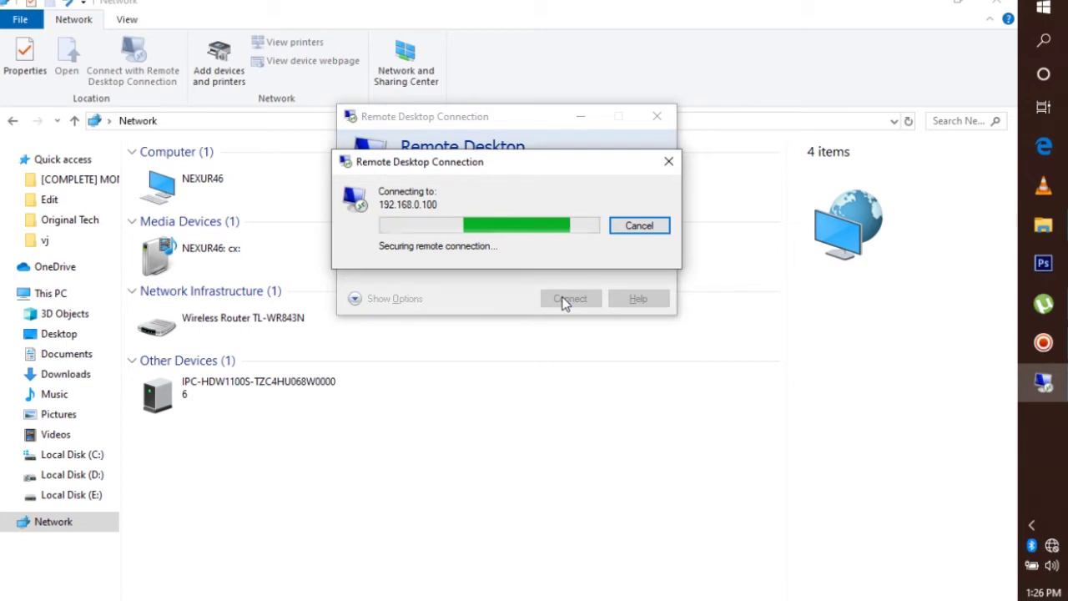
Accept the certificate warning, close the remote command prompt, and switch the session out of full screen
left_click(559, 356)
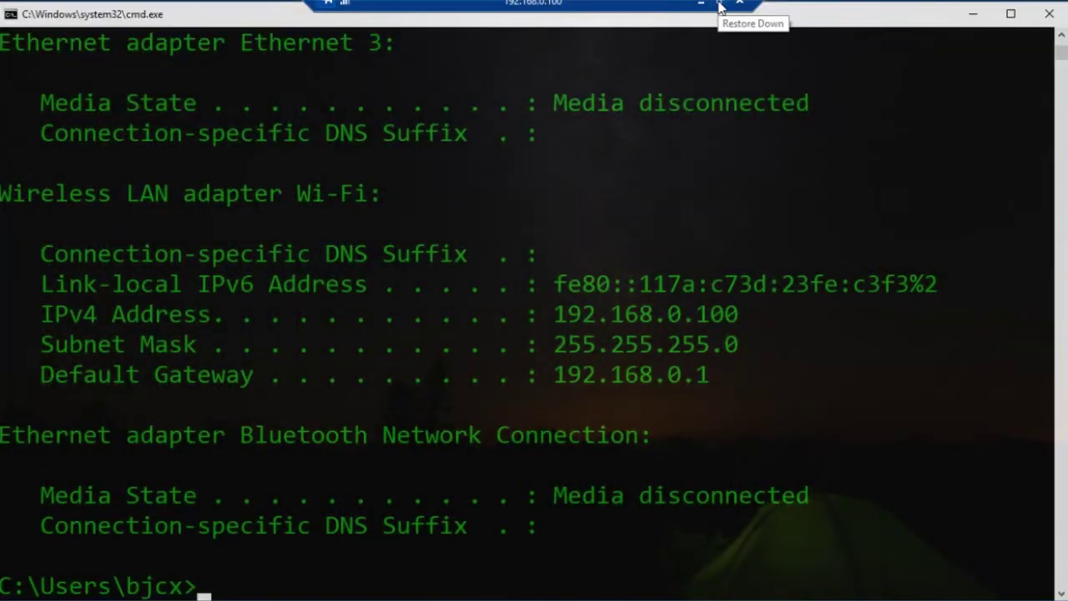
left_click(1048, 24)
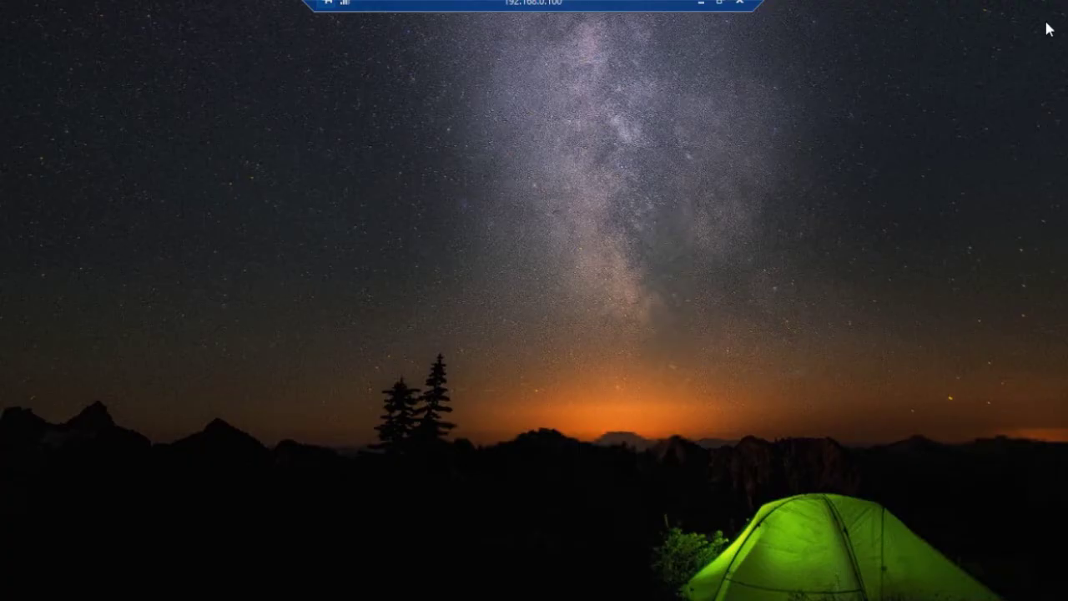
left_click(718, 4)
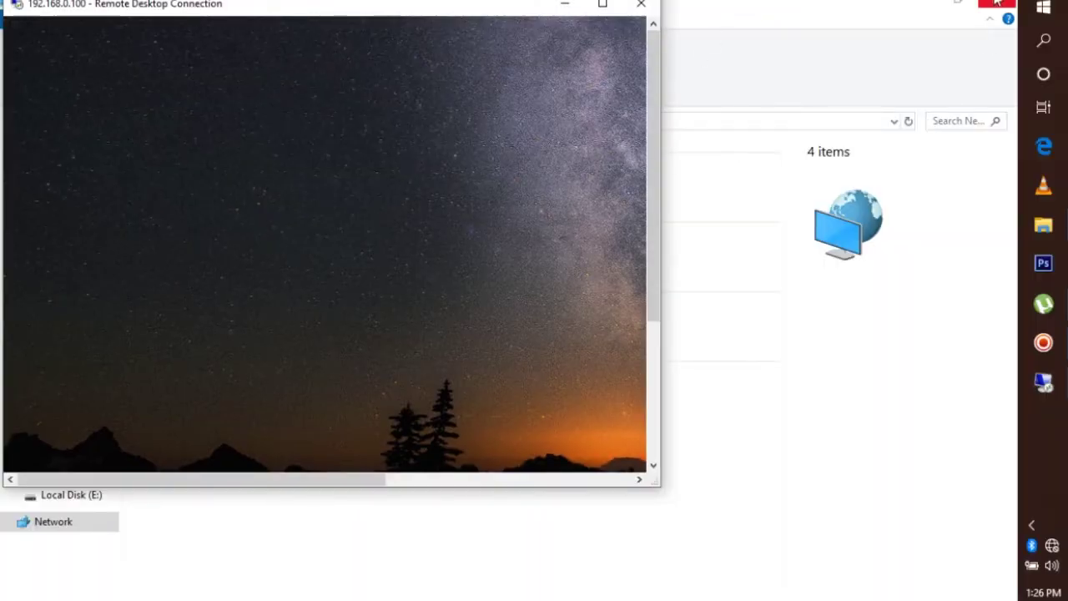
Maximize the remote session, open its File Explorer, and browse Local Disk (E:) then Videos
left_click(920, 10)
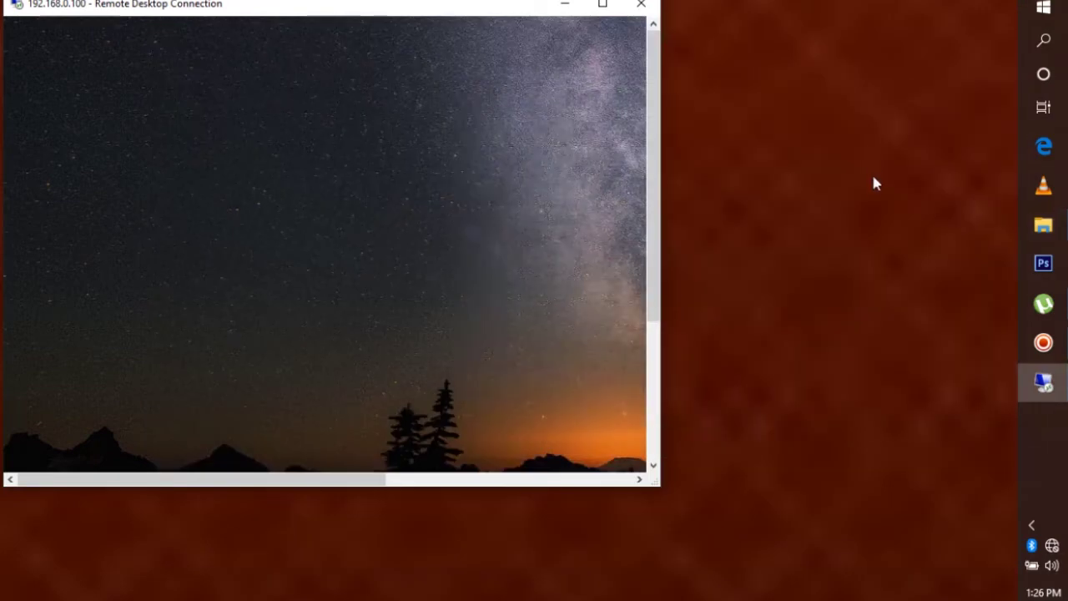
left_click(602, 4)
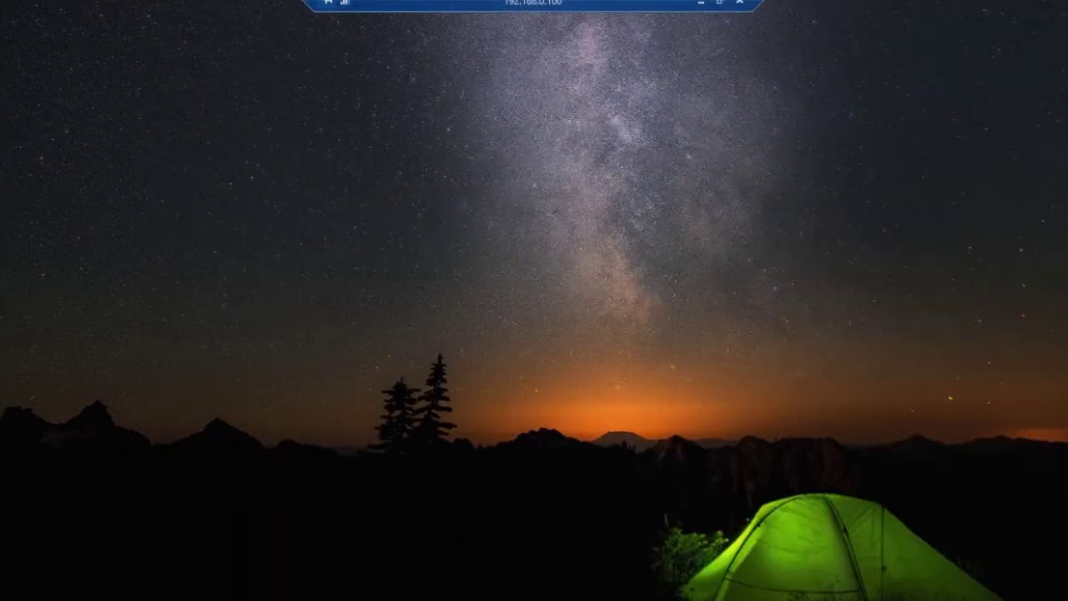
key("super+e")
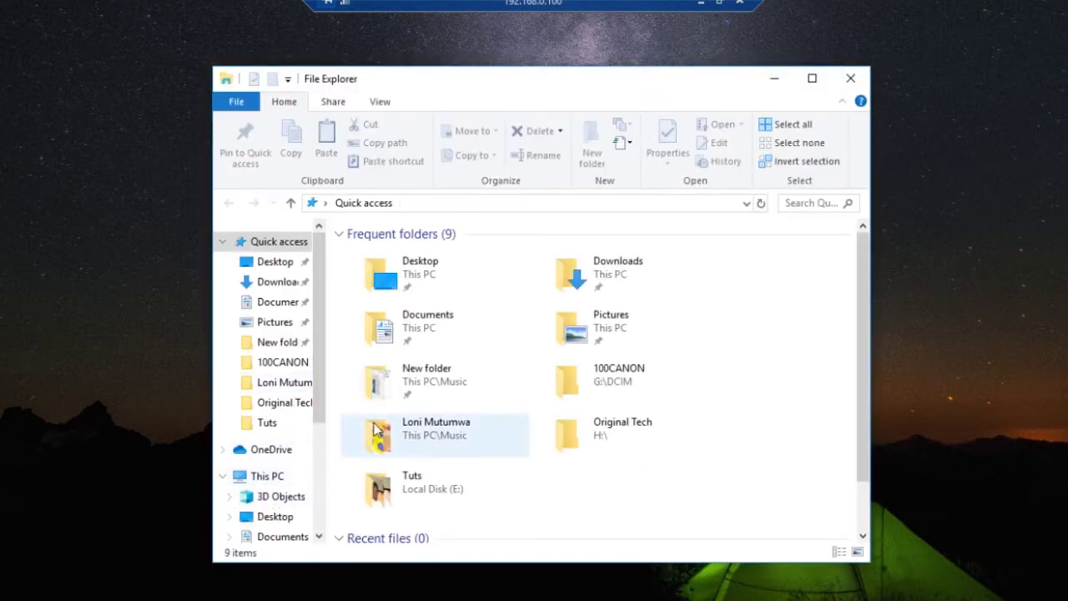
left_click_drag(321, 394, 314, 448)
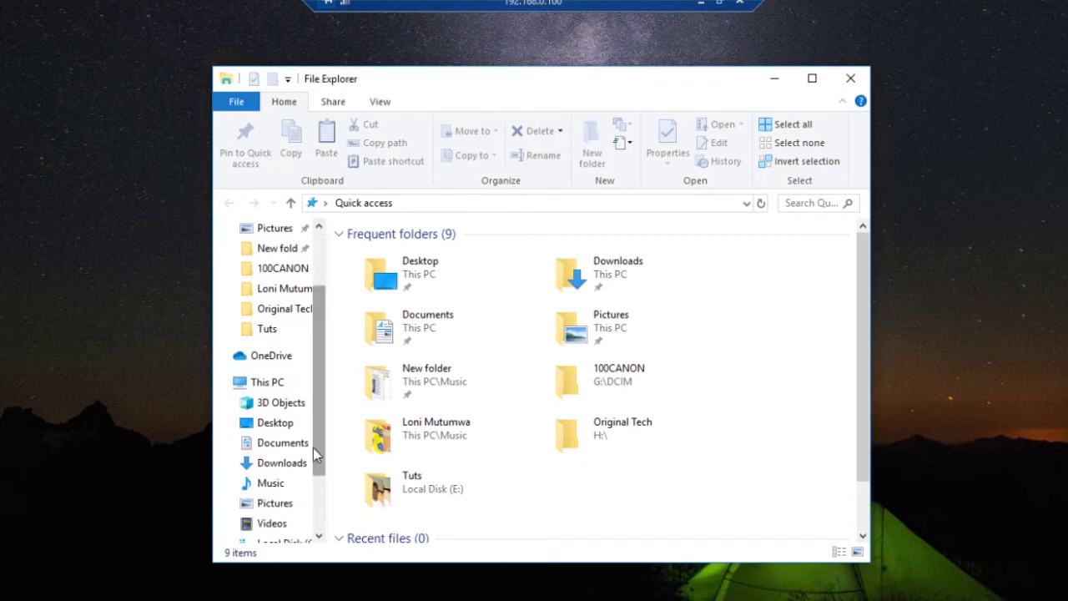
left_click_drag(313, 447, 311, 507)
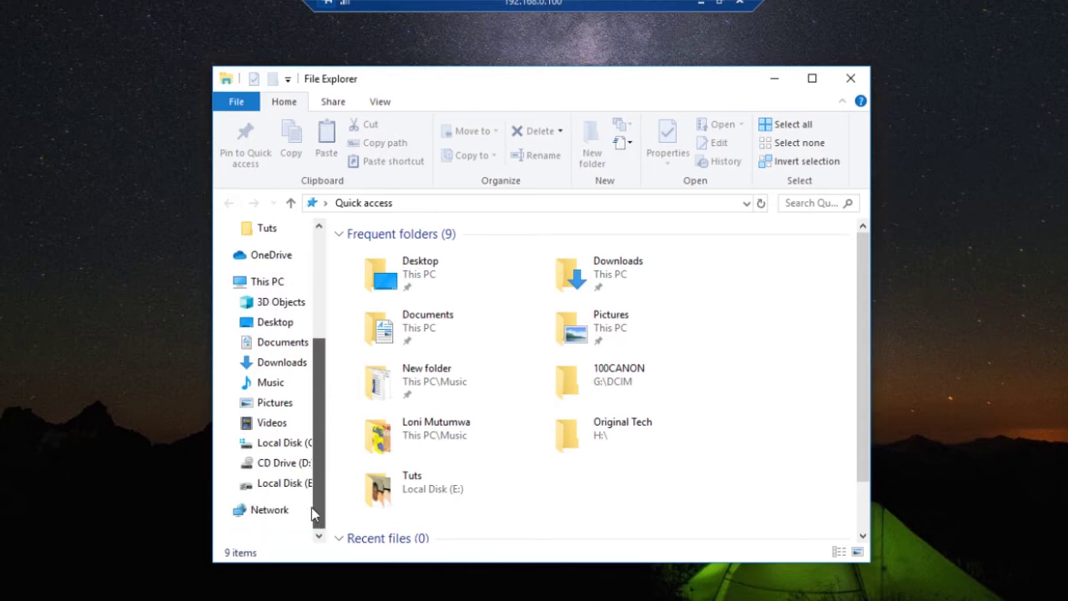
scroll(283, 467, "up", 4)
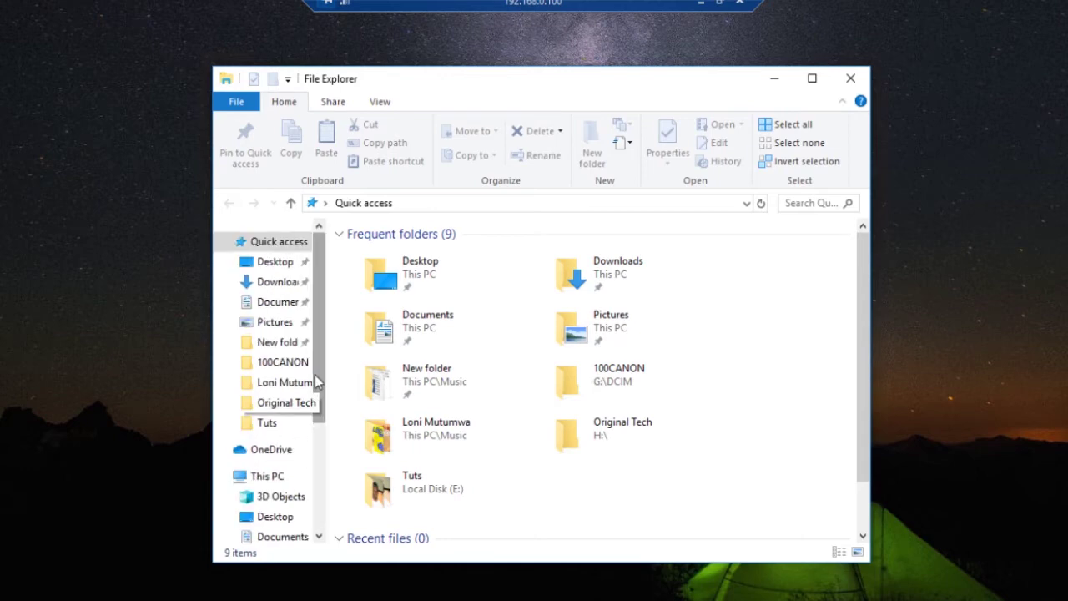
left_click_drag(317, 398, 319, 507)
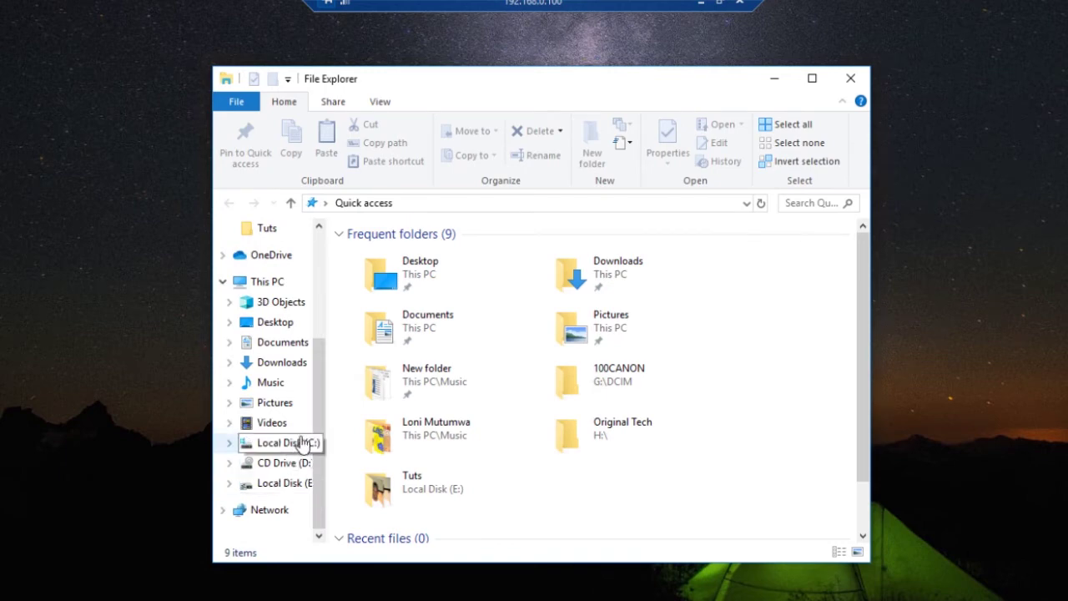
left_click(303, 485)
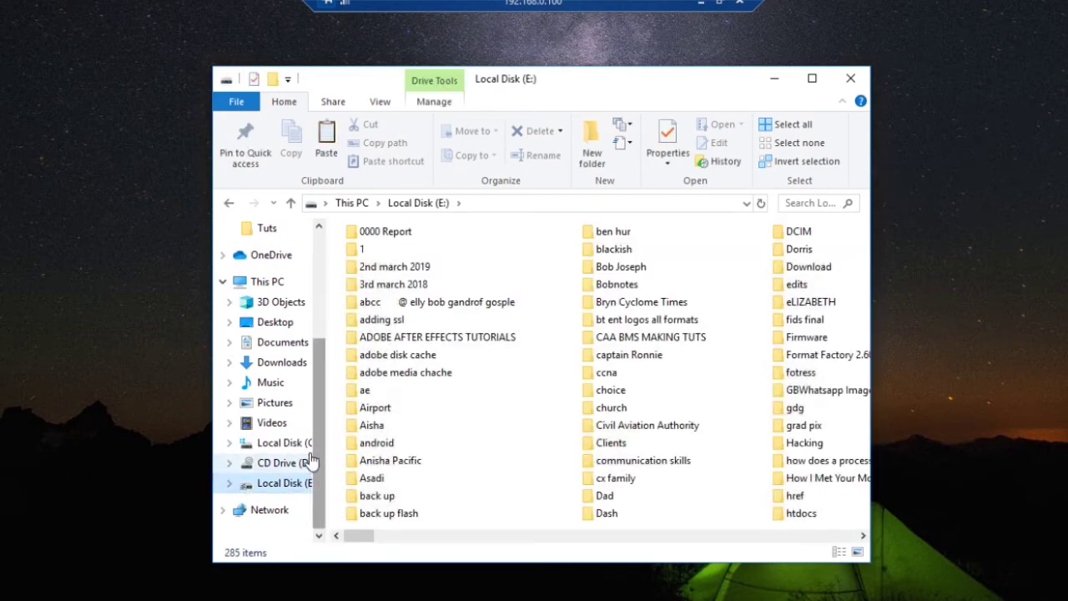
left_click(275, 422)
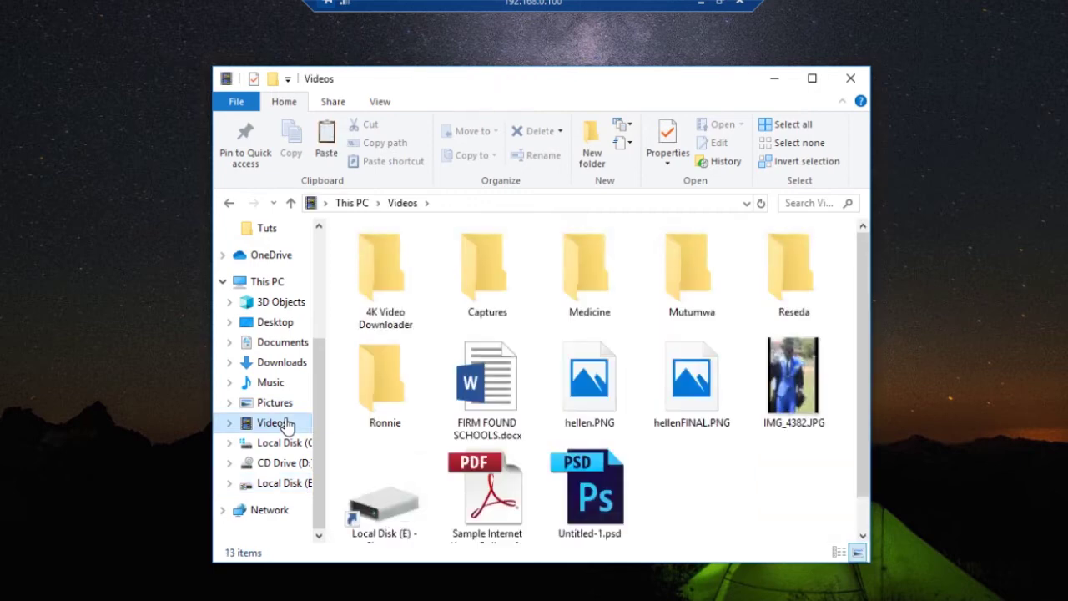
Create a new folder named 'IT Doctor' in the remote Videos folder
right_click(724, 500)
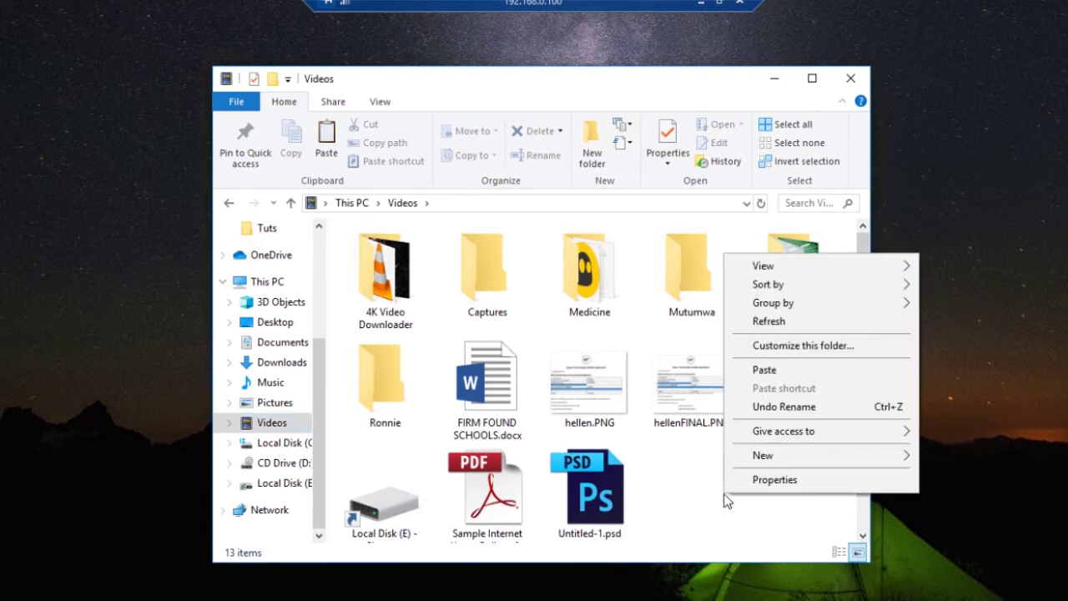
mouse_move(763, 458)
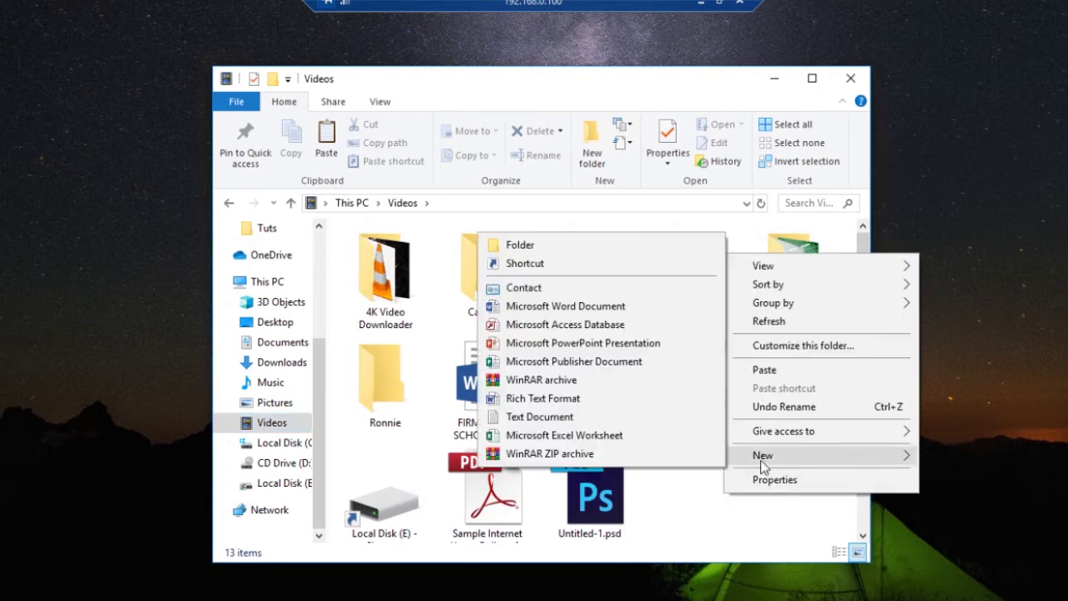
left_click(540, 243)
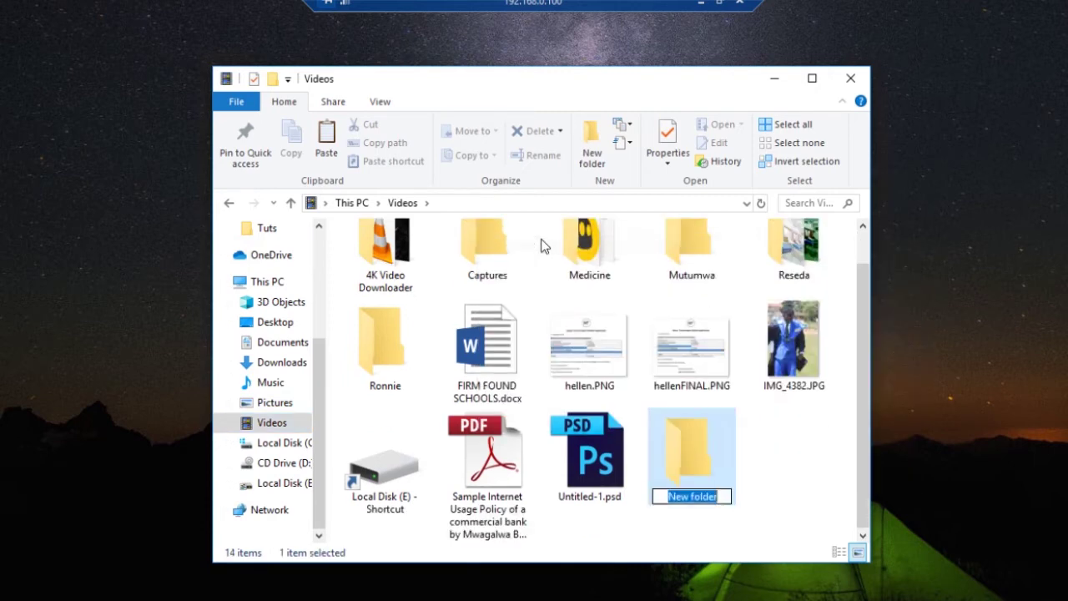
key("BackSpace")
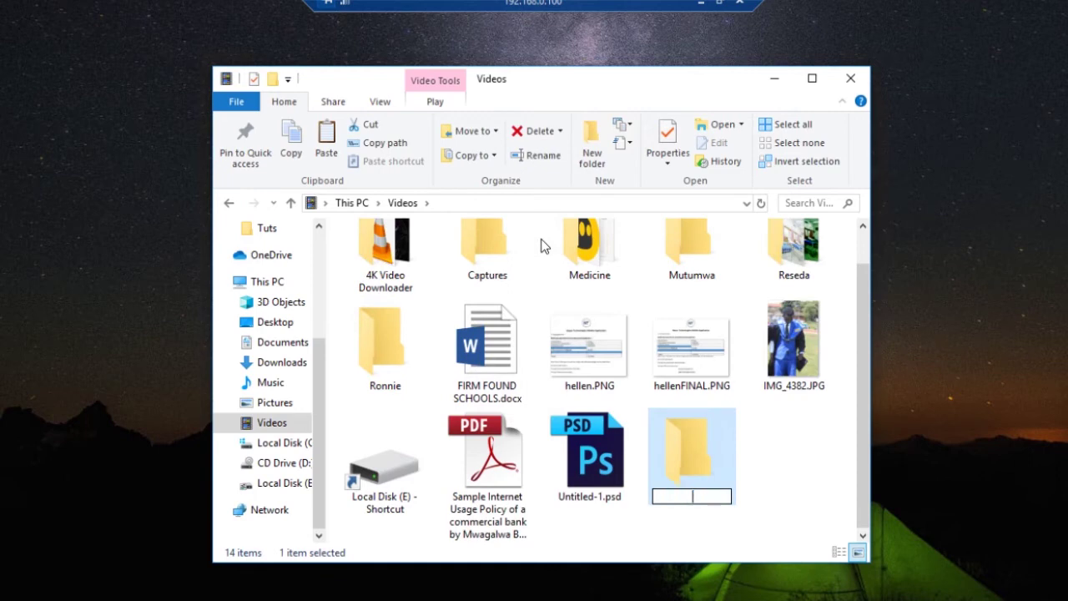
type("IT")
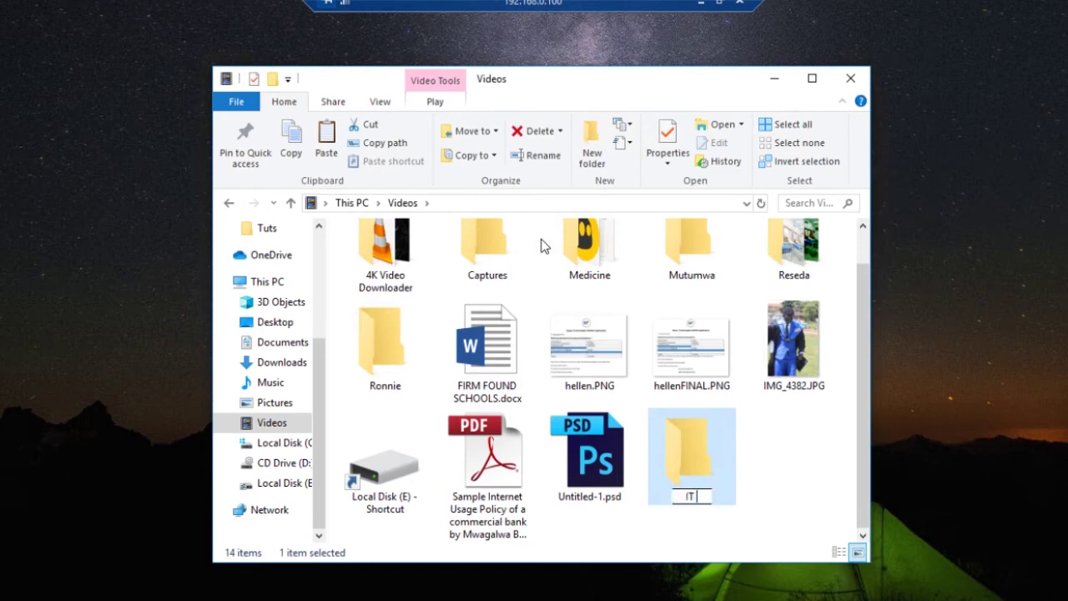
type(" Doctor")
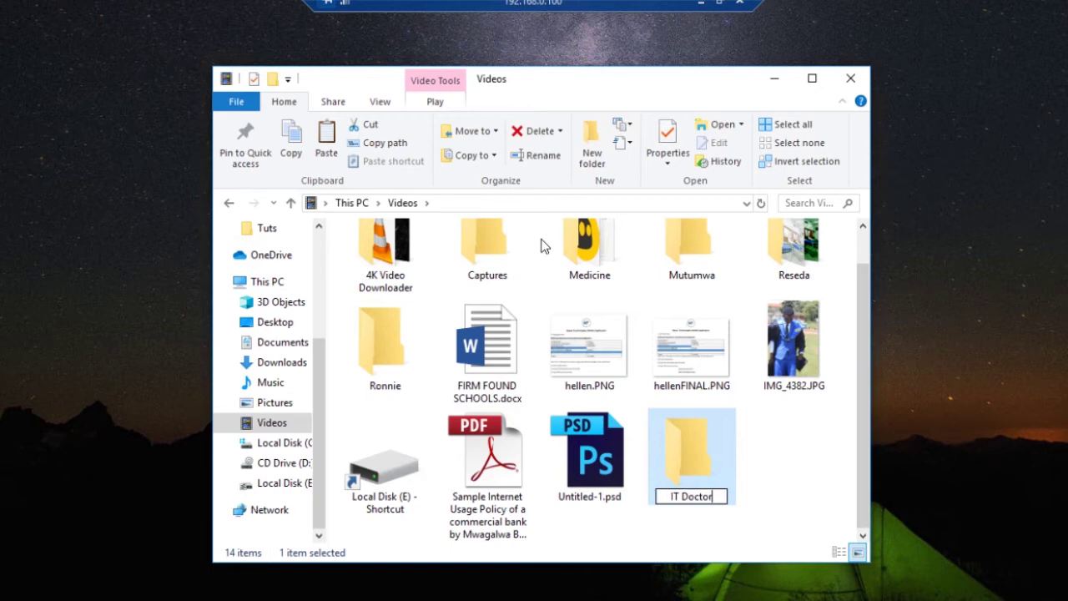
key("Return")
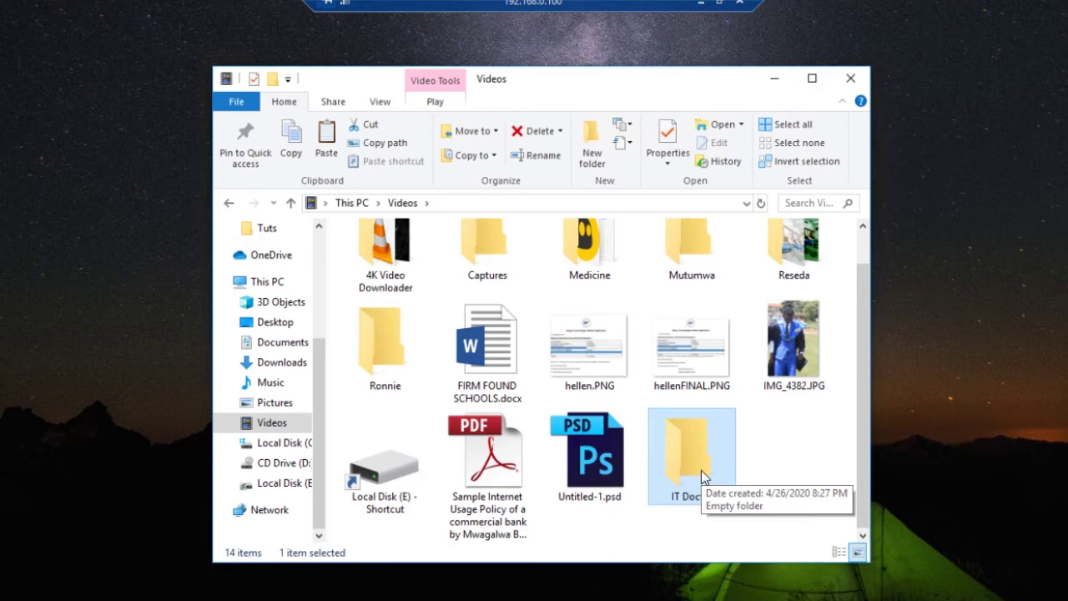
Add a New Microsoft Word Document.docx with its default name inside IT Doctor, then return to Videos
double_click(700, 474)
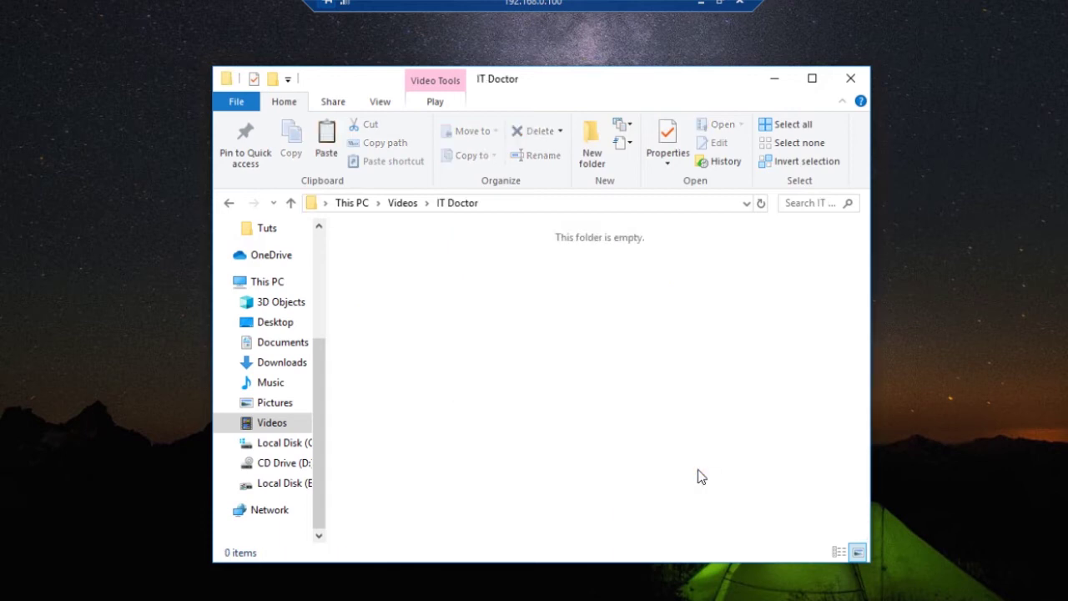
right_click(556, 360)
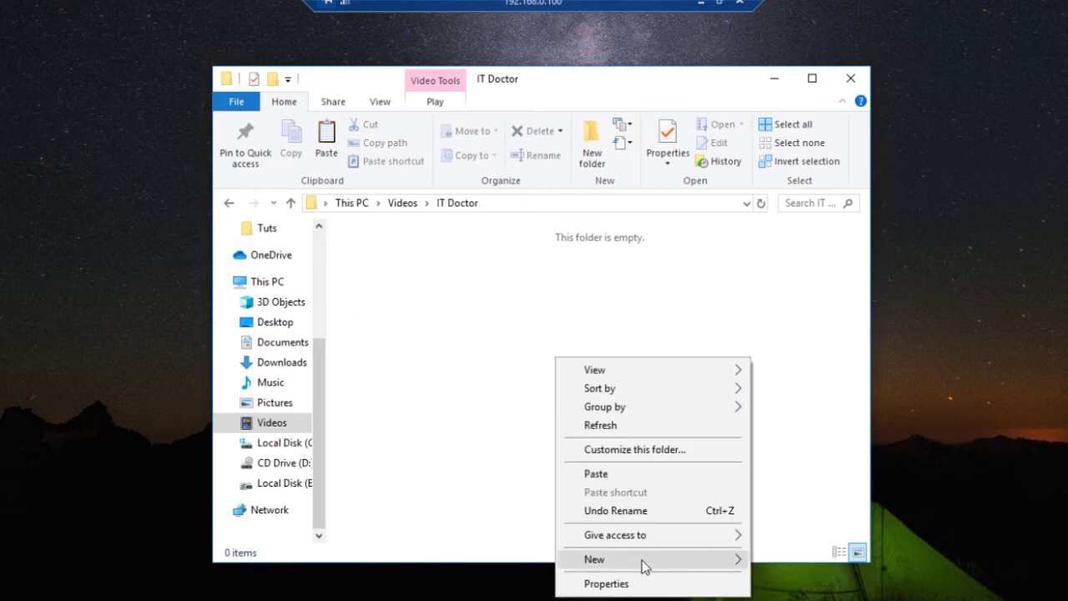
mouse_move(644, 560)
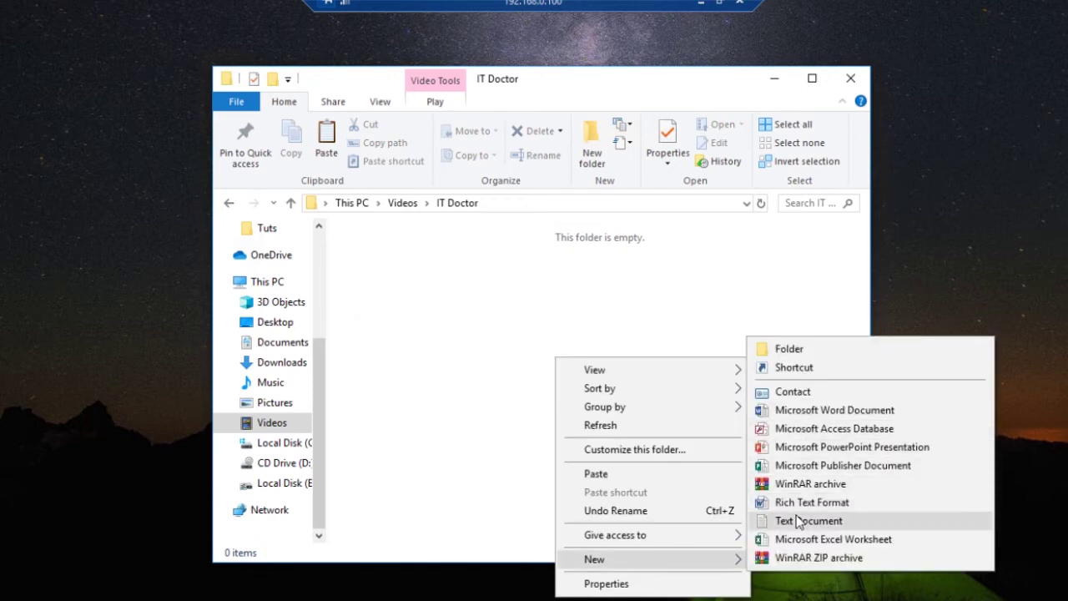
left_click(826, 409)
left_click(693, 415)
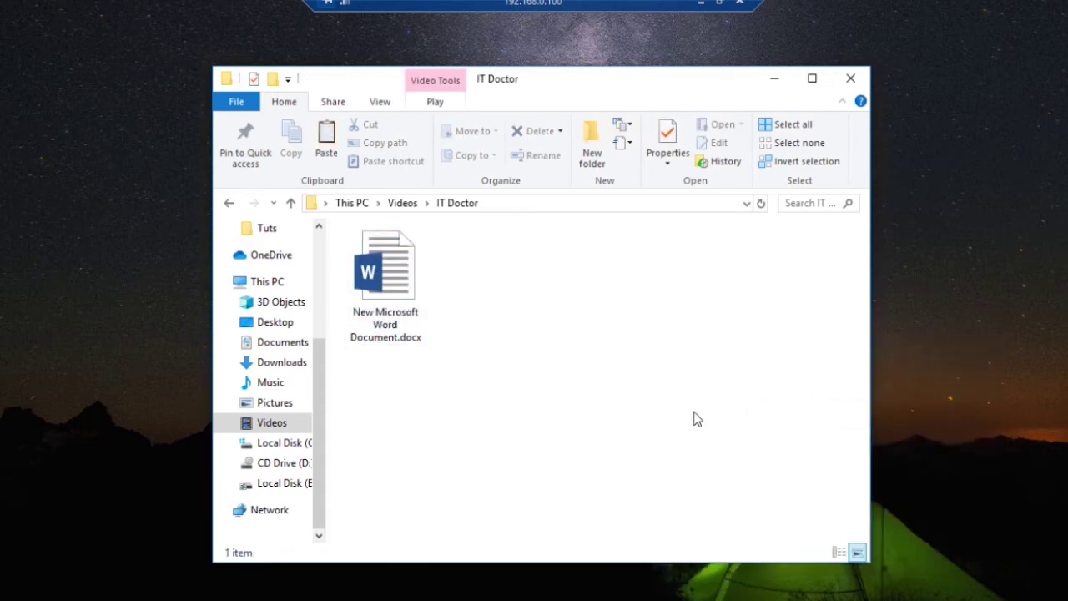
key("alt+Up")
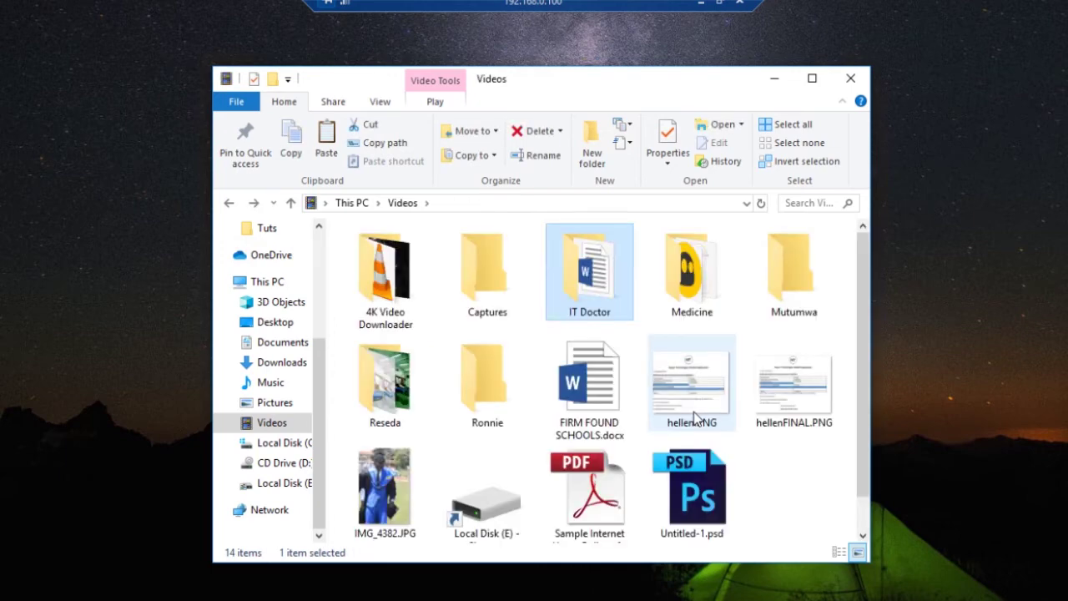
In IT Doctor's Properties, open Advanced Sharing and turn on Share this folder
right_click(593, 297)
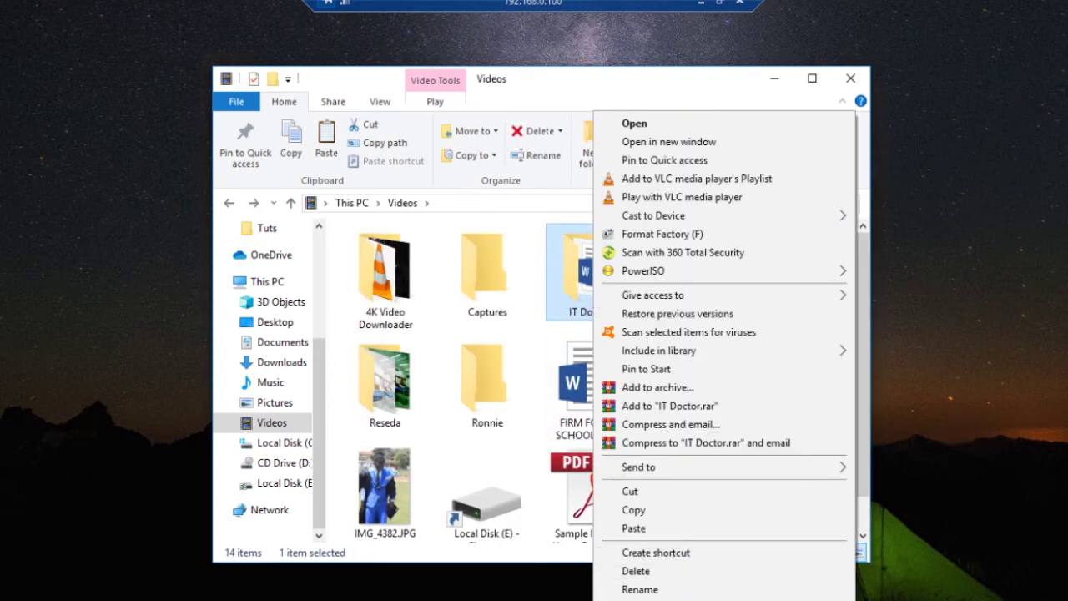
left_click(640, 600)
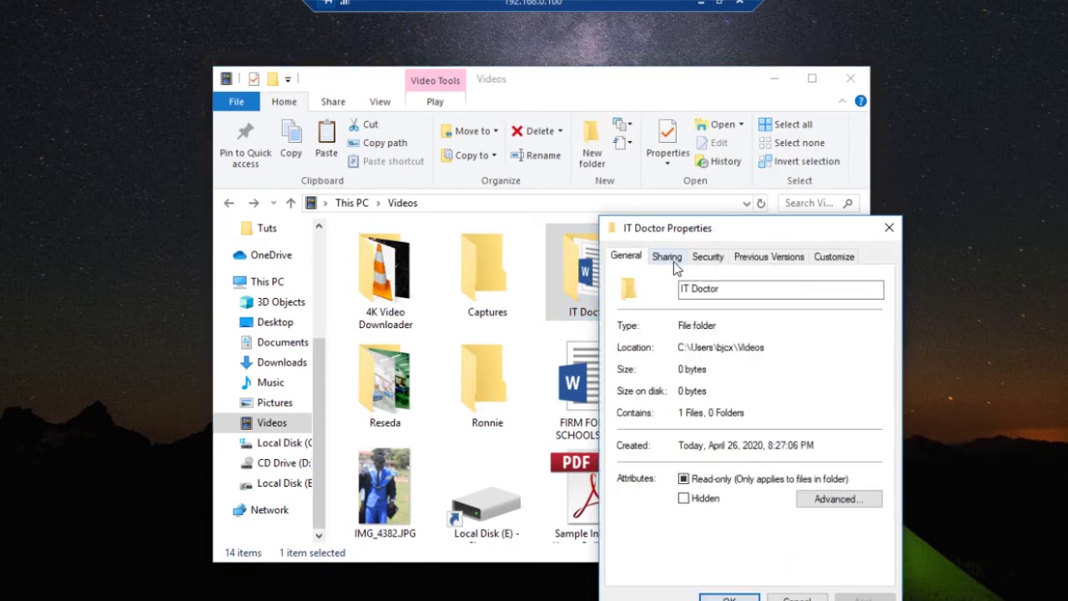
left_click(673, 262)
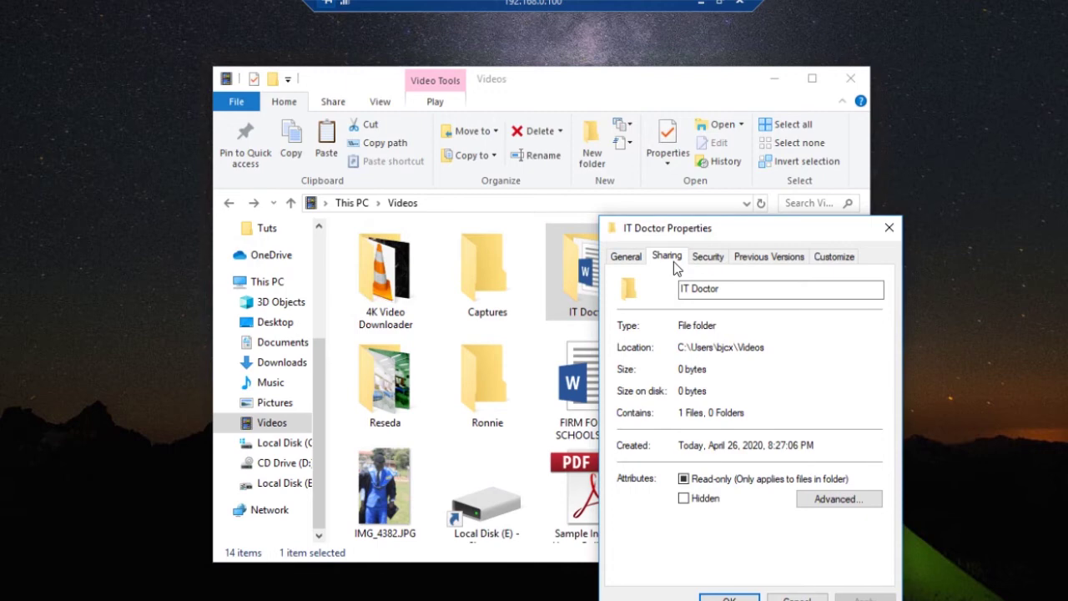
left_click(673, 261)
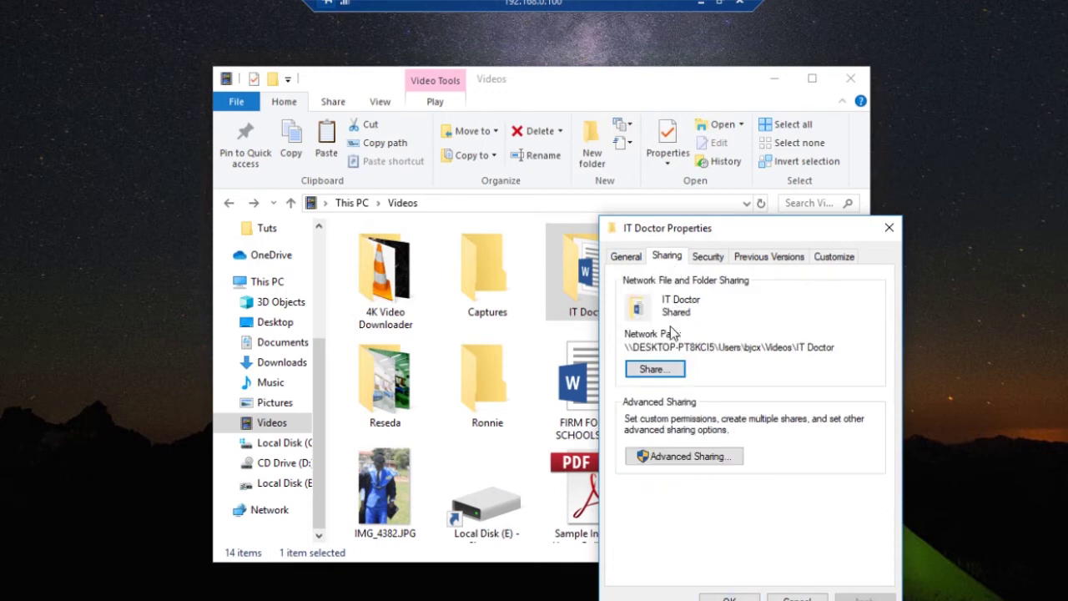
left_click(712, 459)
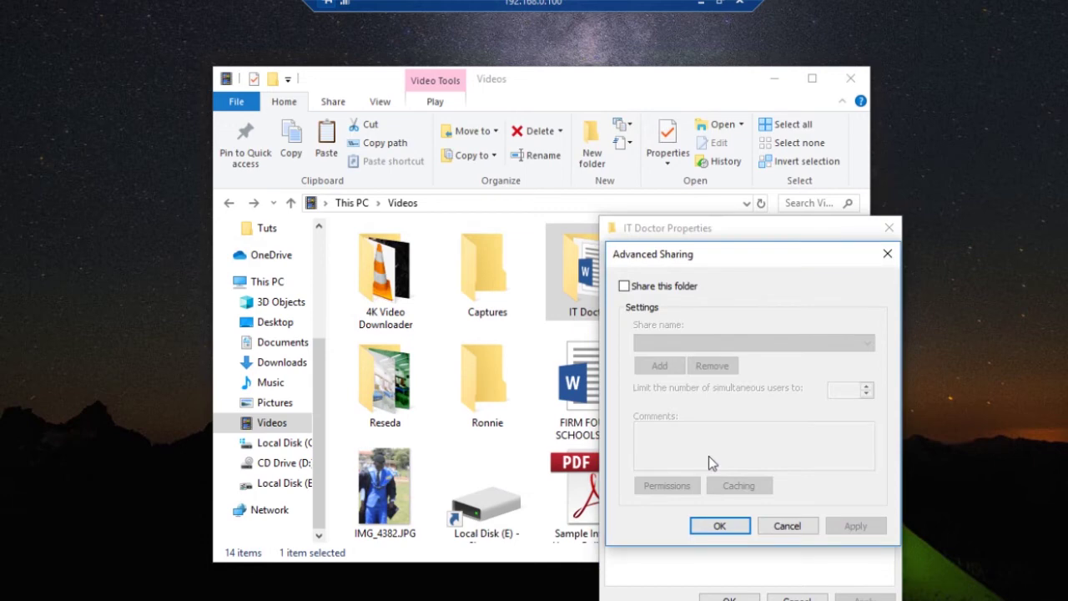
left_click(624, 286)
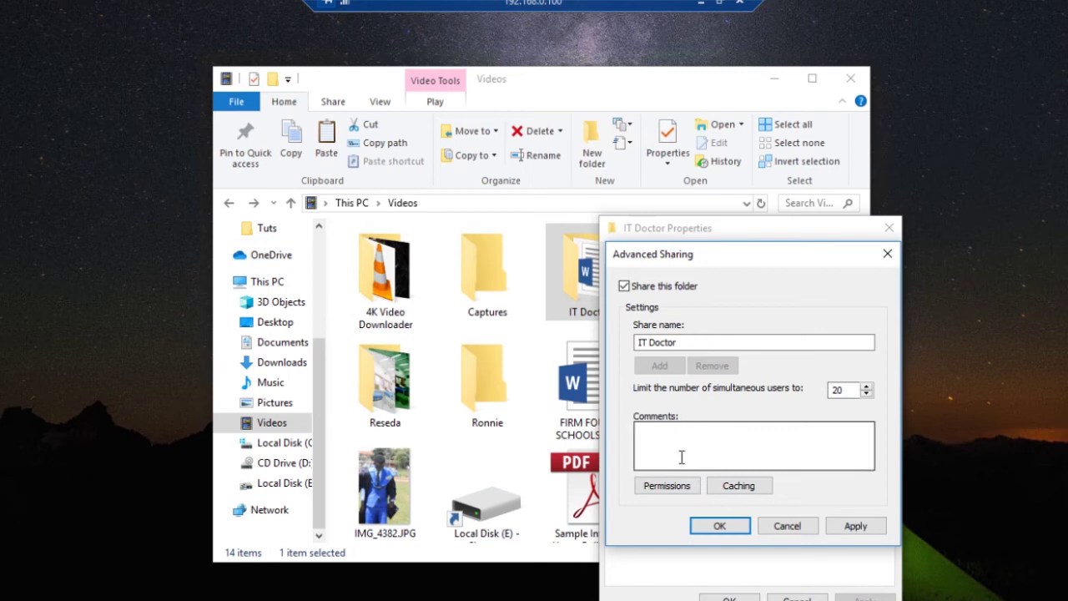
Confirm Everyone's Read share permission, apply and close all dialogs, then minimize the remote session
left_click(667, 486)
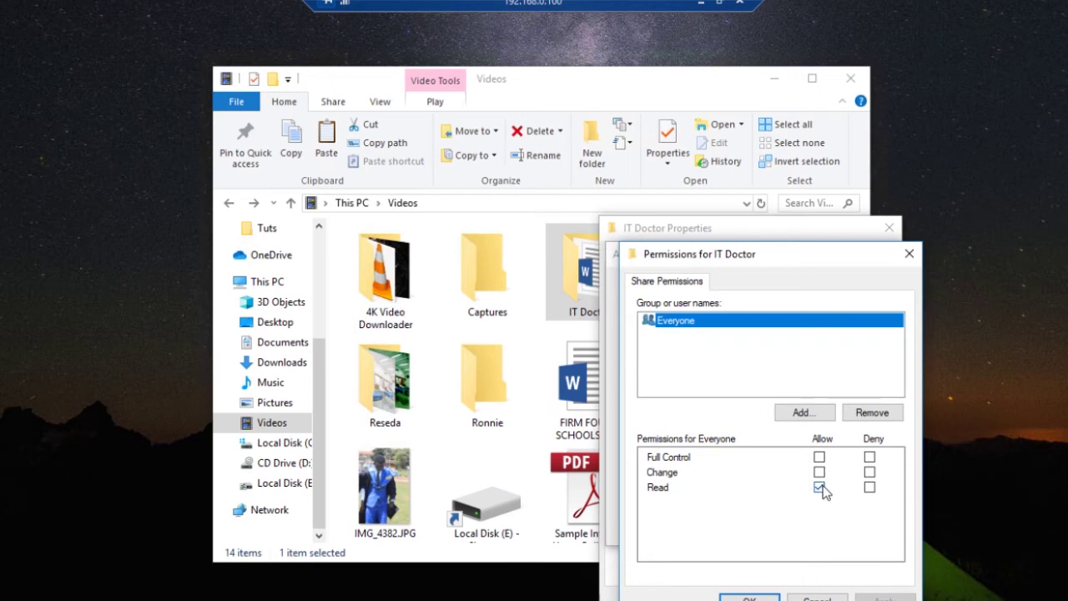
left_click(750, 599)
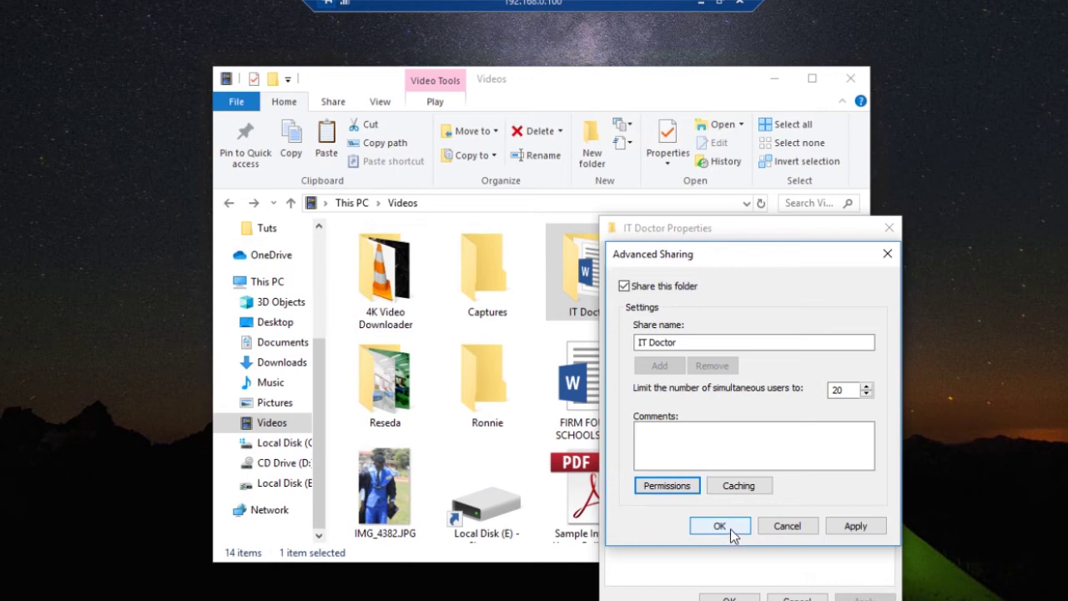
left_click(853, 527)
left_click(745, 526)
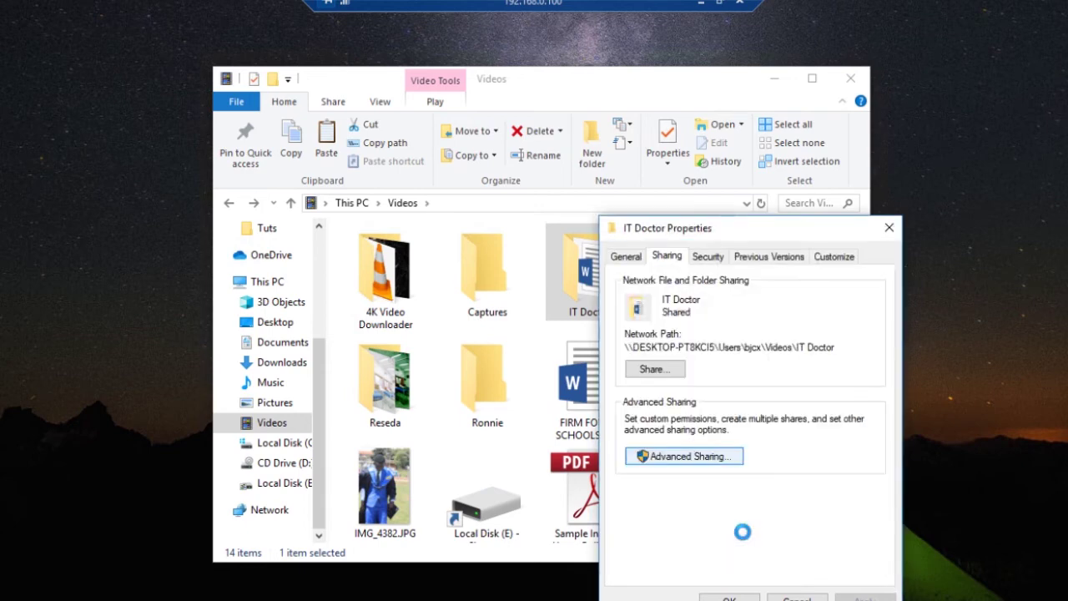
left_click(737, 599)
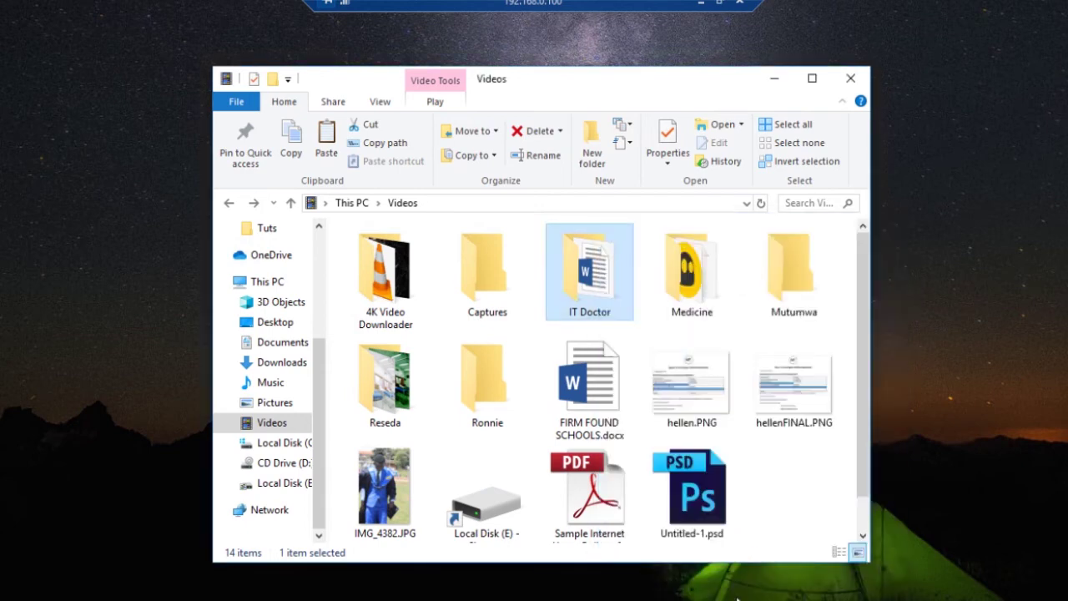
left_click(699, 4)
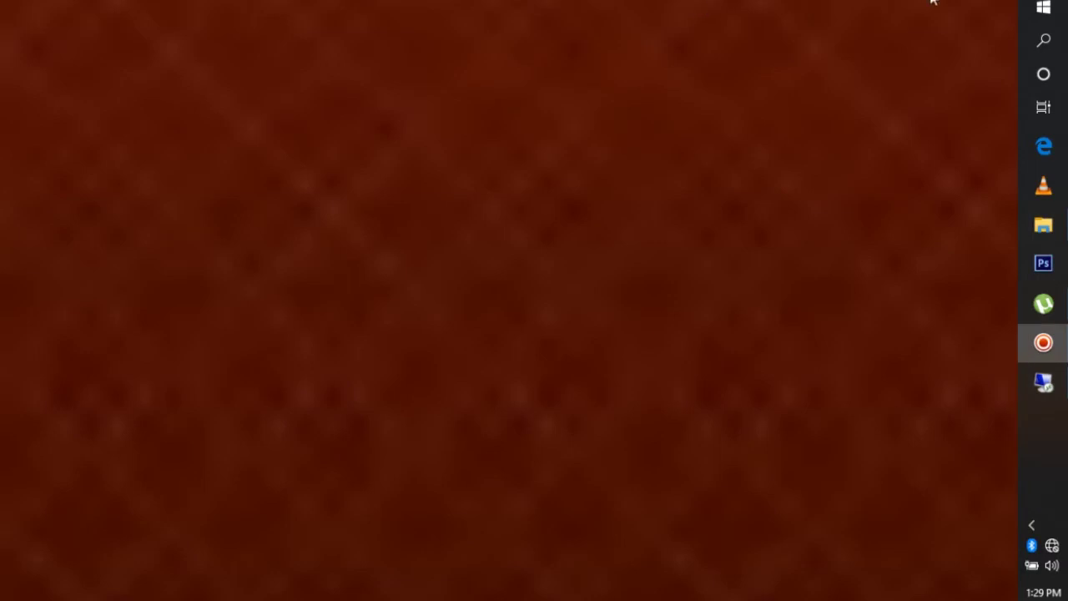
Open the network location \\192.168.0.100 from the Run box
key("super+r")
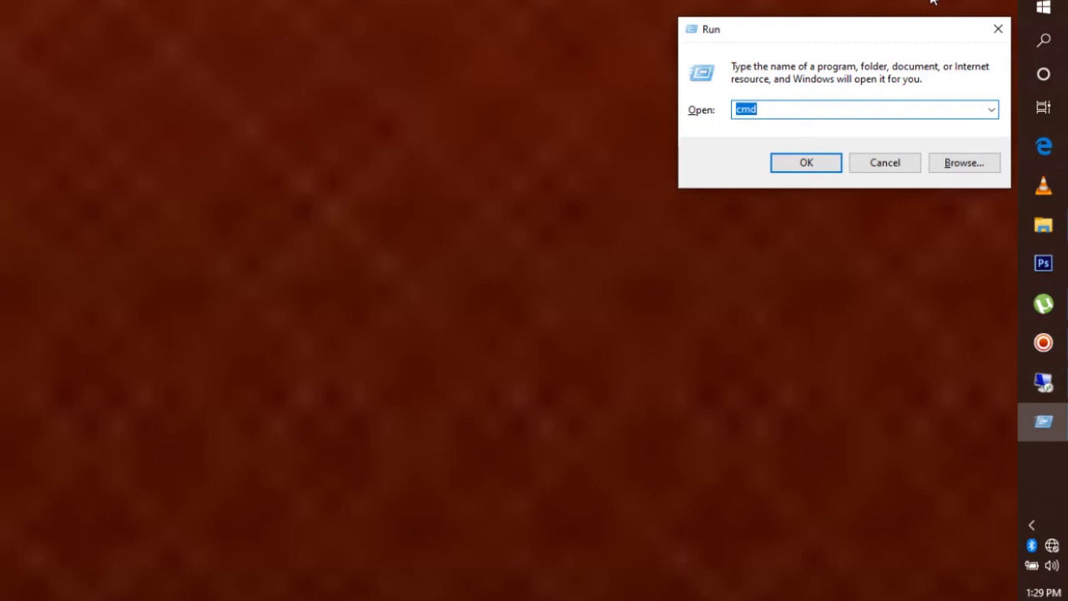
type("\\\\11")
key("BackSpace")
key("Down")
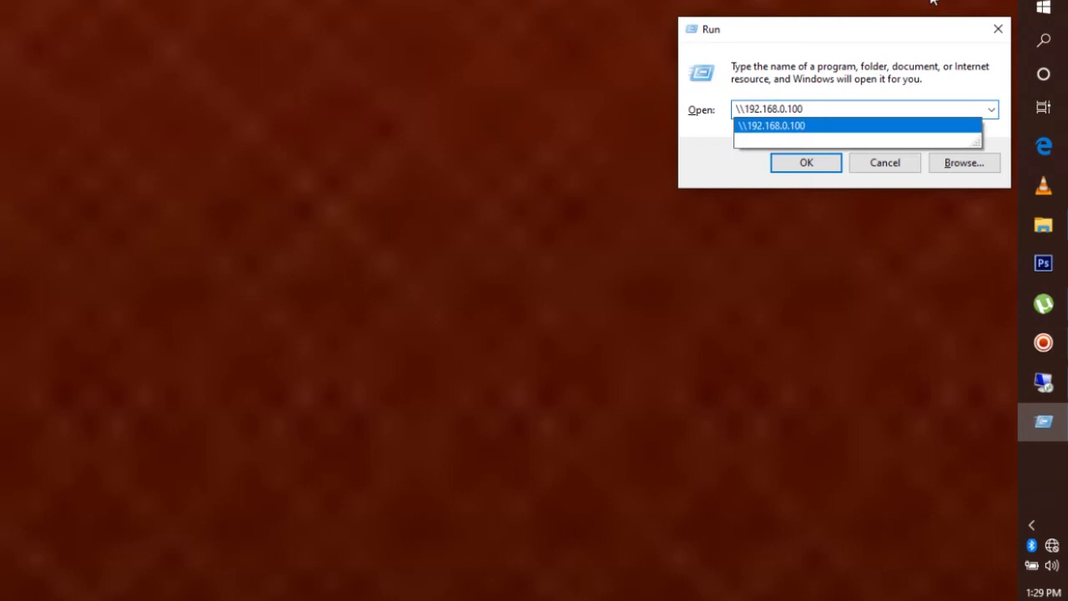
key("Return")
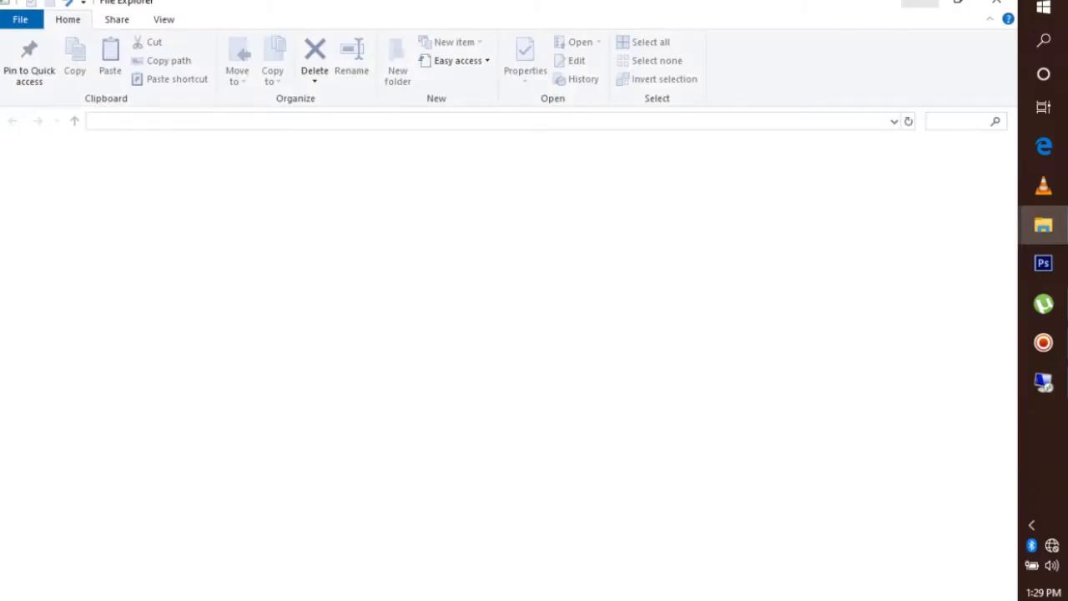
Sign in with the remote account's username and password to list the shares
type("bjcx")
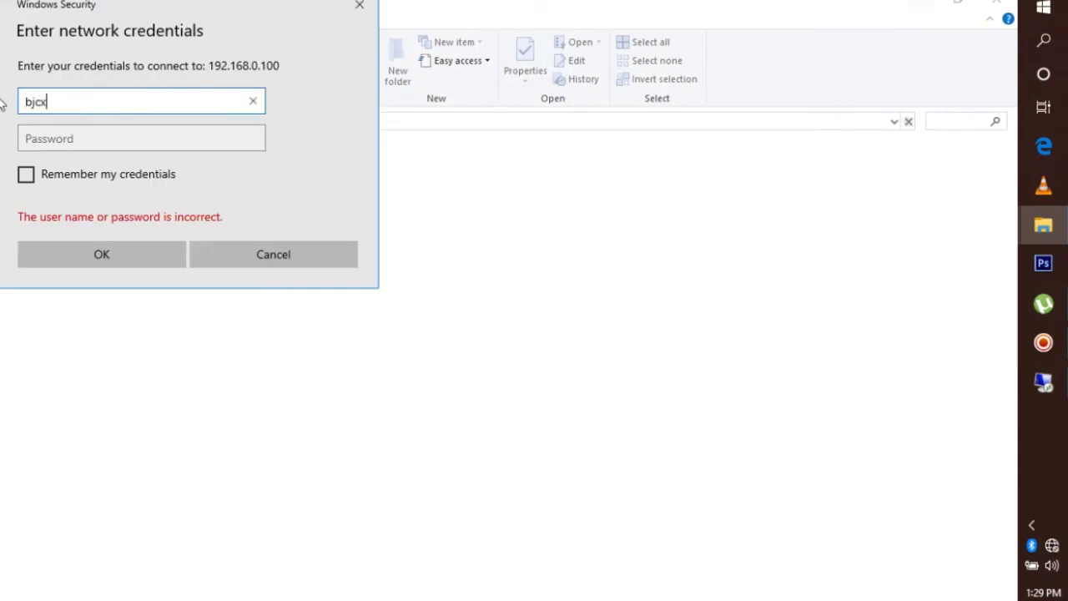
left_click(87, 136)
type("123")
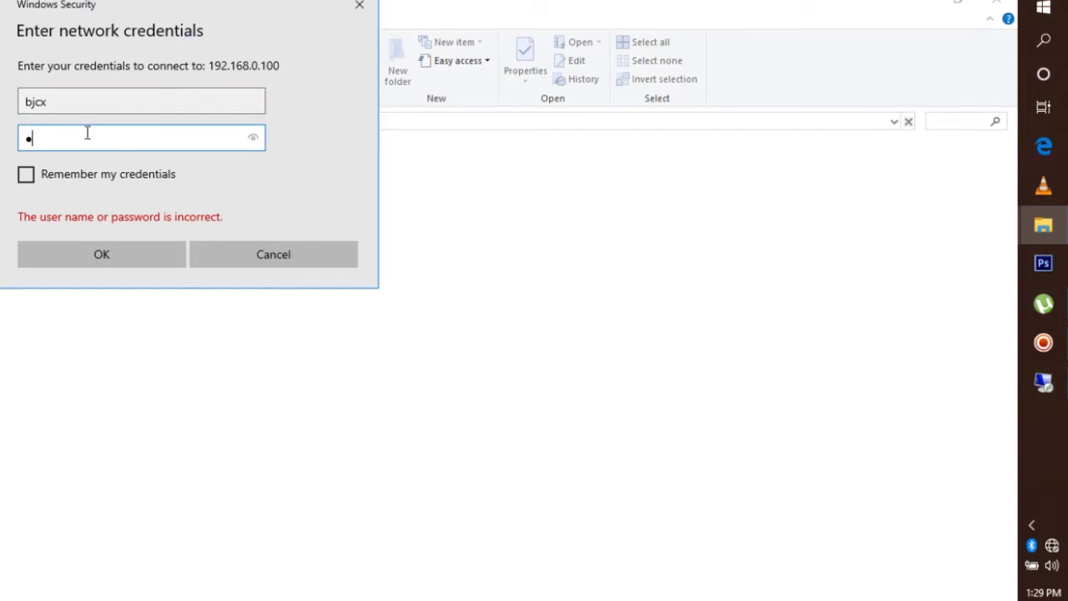
type("4567")
key("Return")
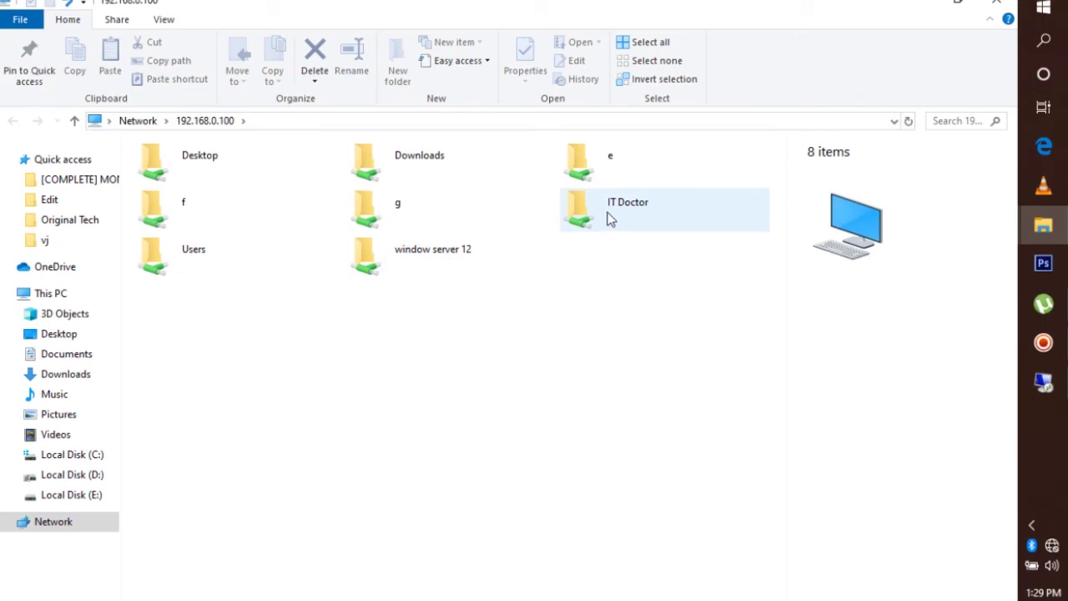
Open IT Doctor and try to permanently delete New Microsoft Word Document.docx, then dismiss the access-denied message
double_click(611, 218)
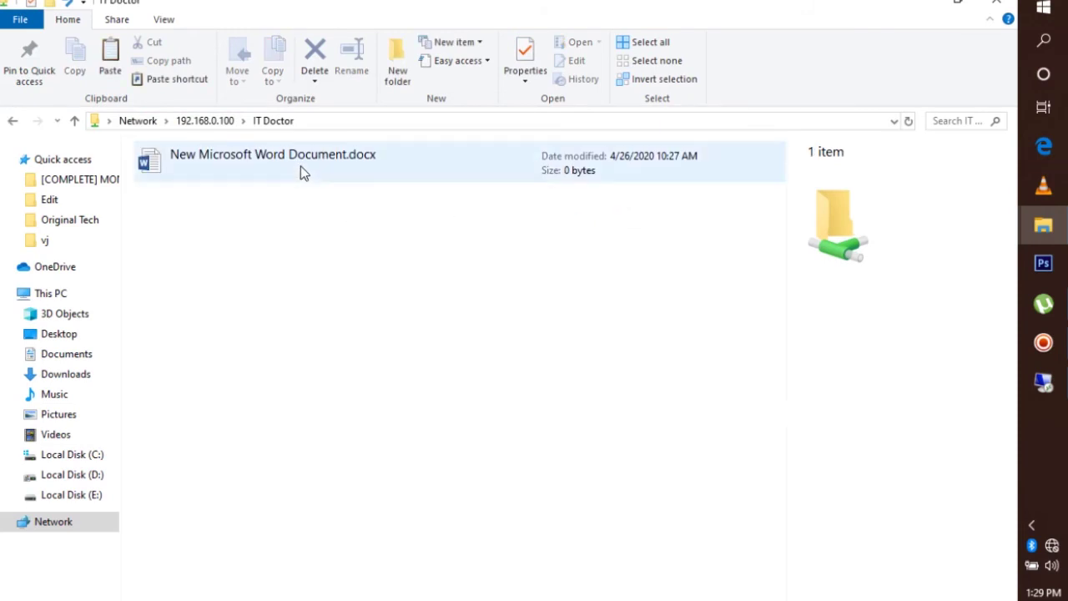
left_click(300, 172)
key("Delete")
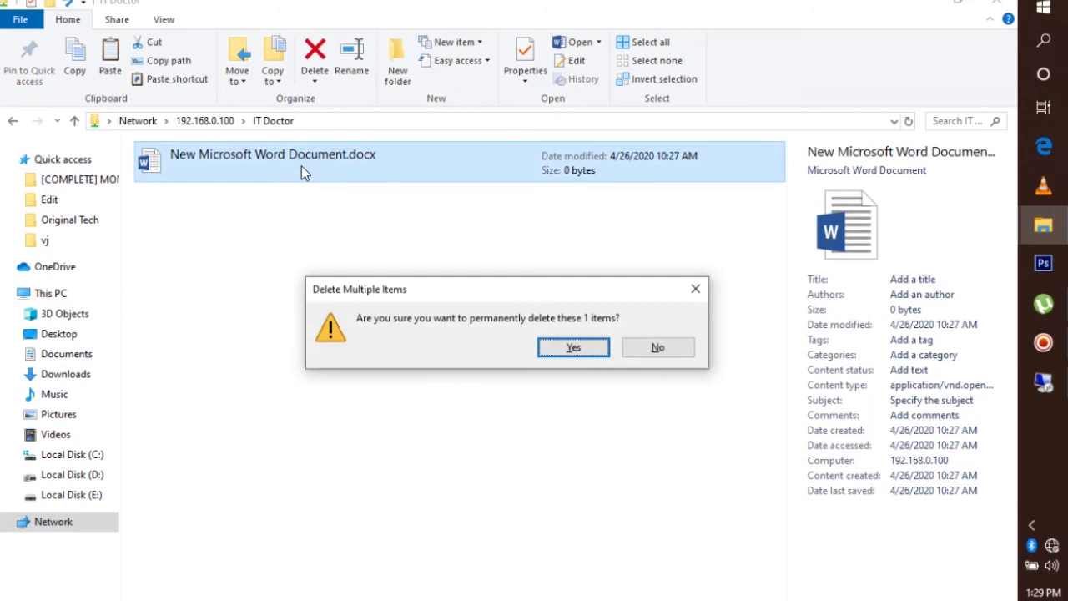
key("Return")
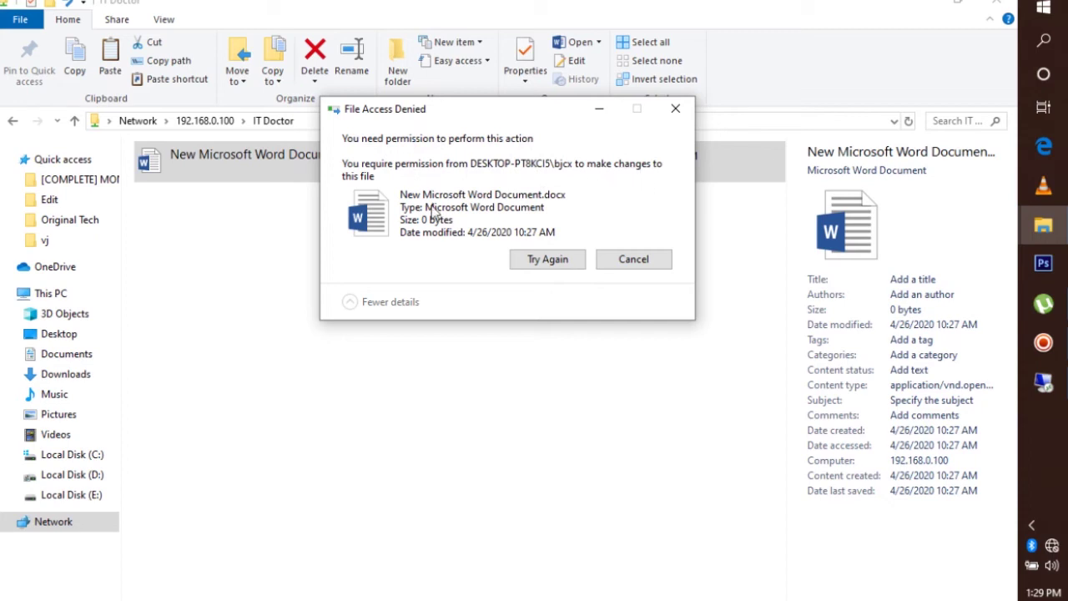
left_click(644, 265)
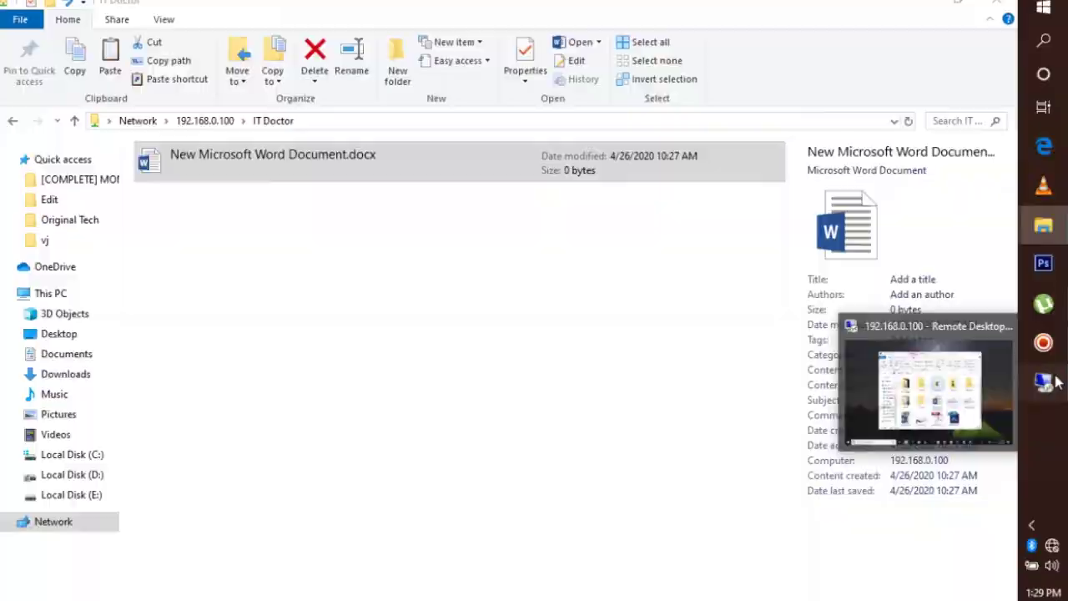
In the remote session, open the share permissions of the IT Doctor folder via Properties > Sharing > Advanced Sharing
left_click(1045, 382)
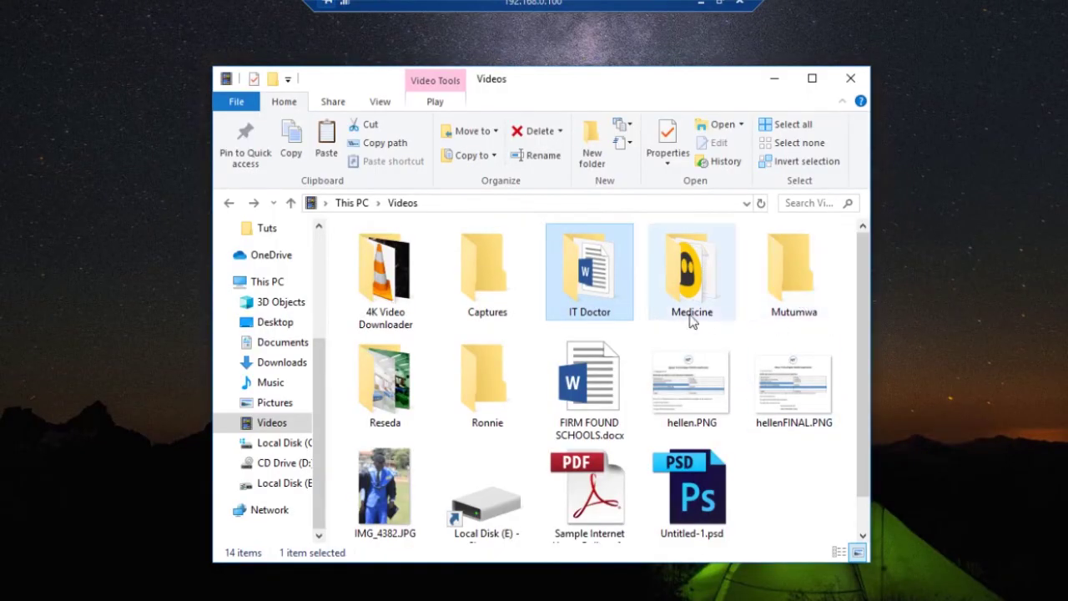
right_click(609, 300)
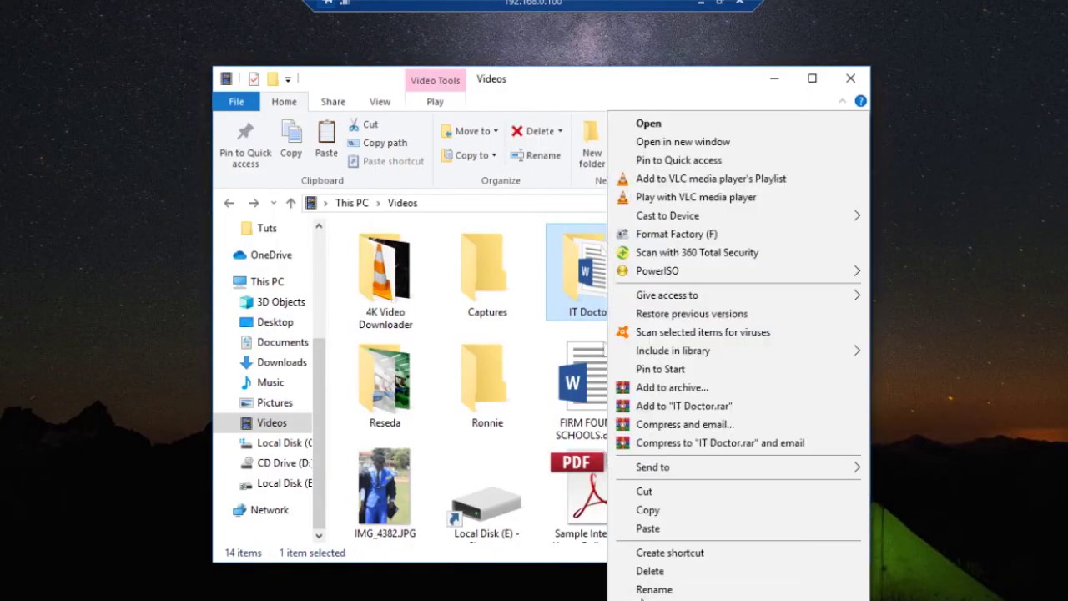
left_click(657, 600)
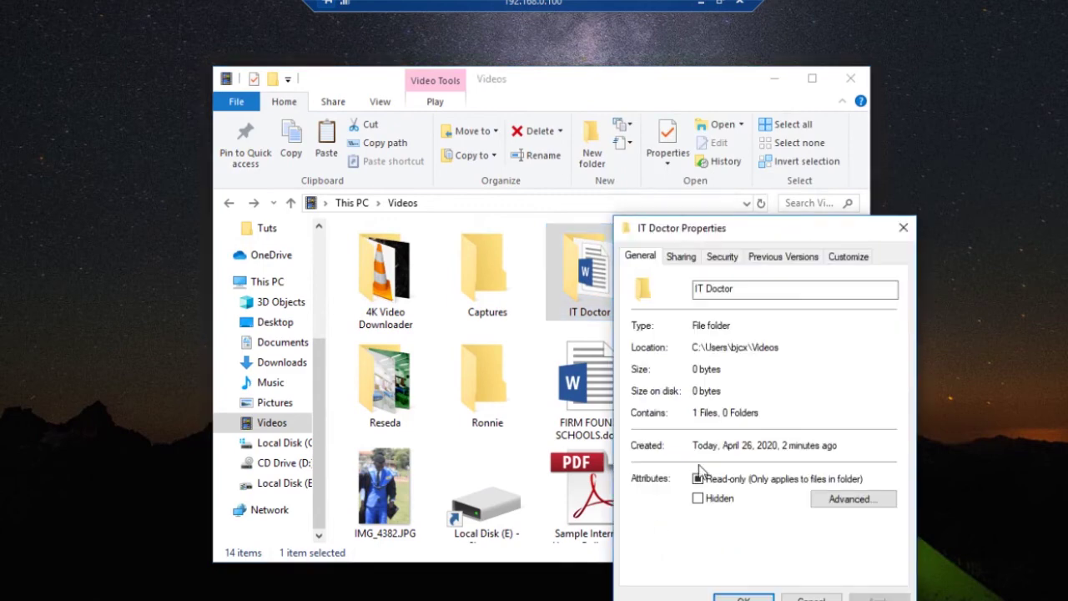
left_click(682, 258)
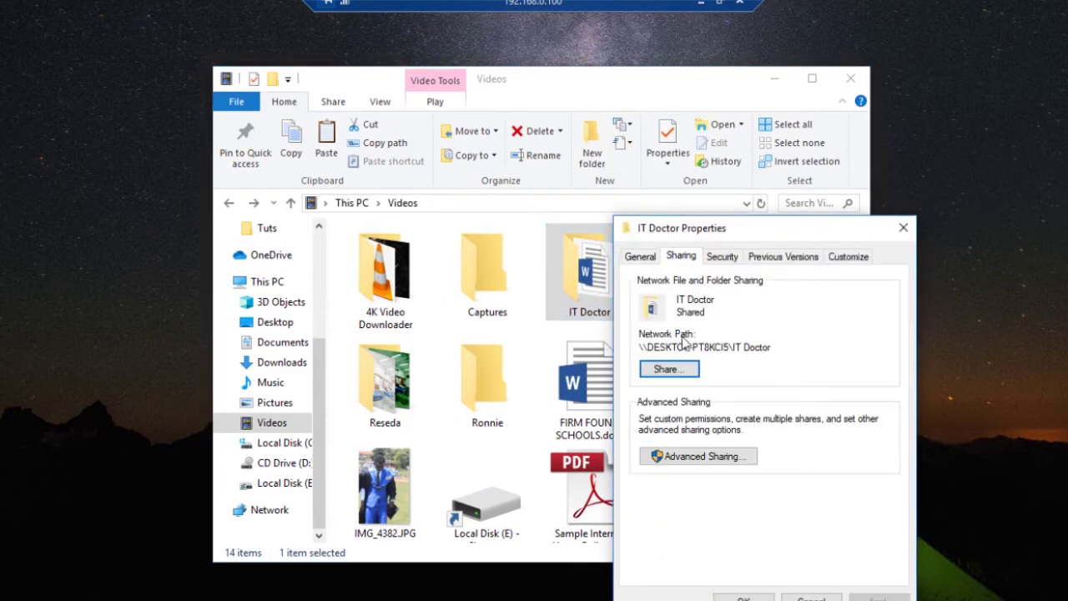
left_click(702, 461)
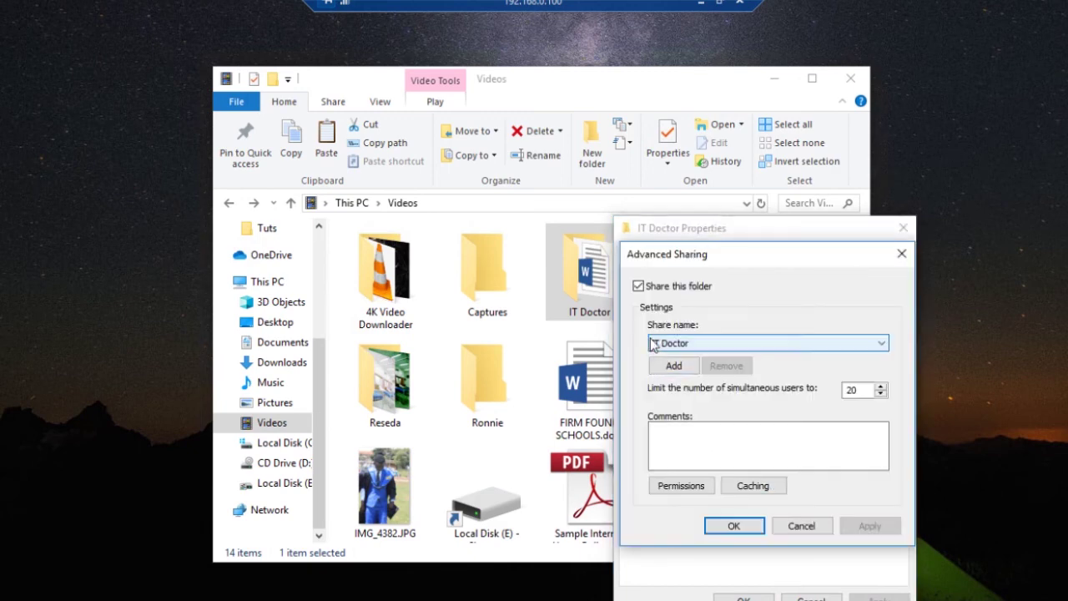
left_click(706, 486)
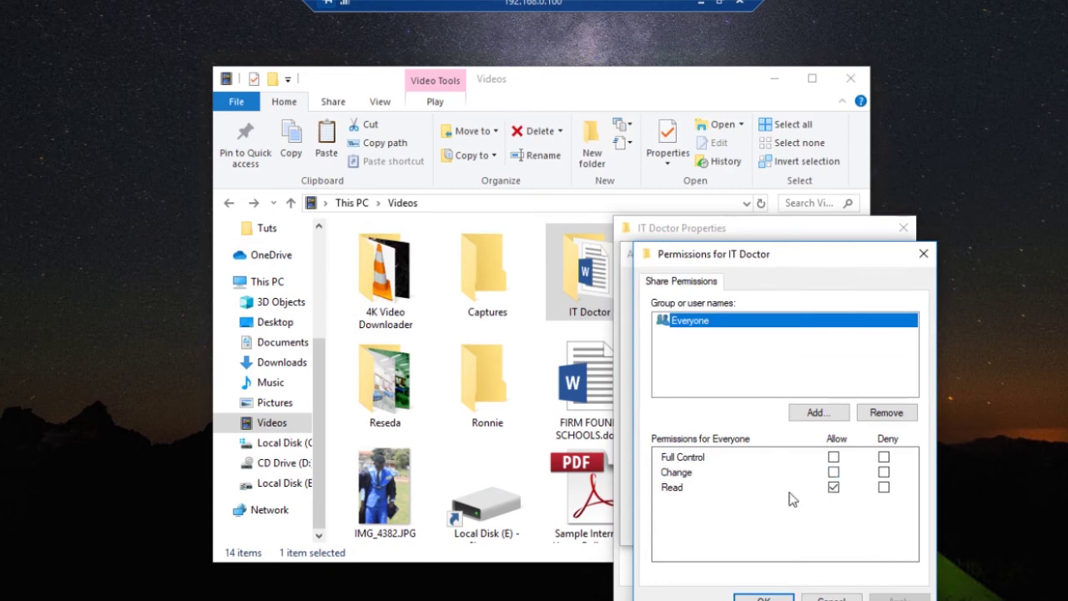
Allow Full Control for Everyone on the IT Doctor share and close all the sharing dialogs
left_click(833, 456)
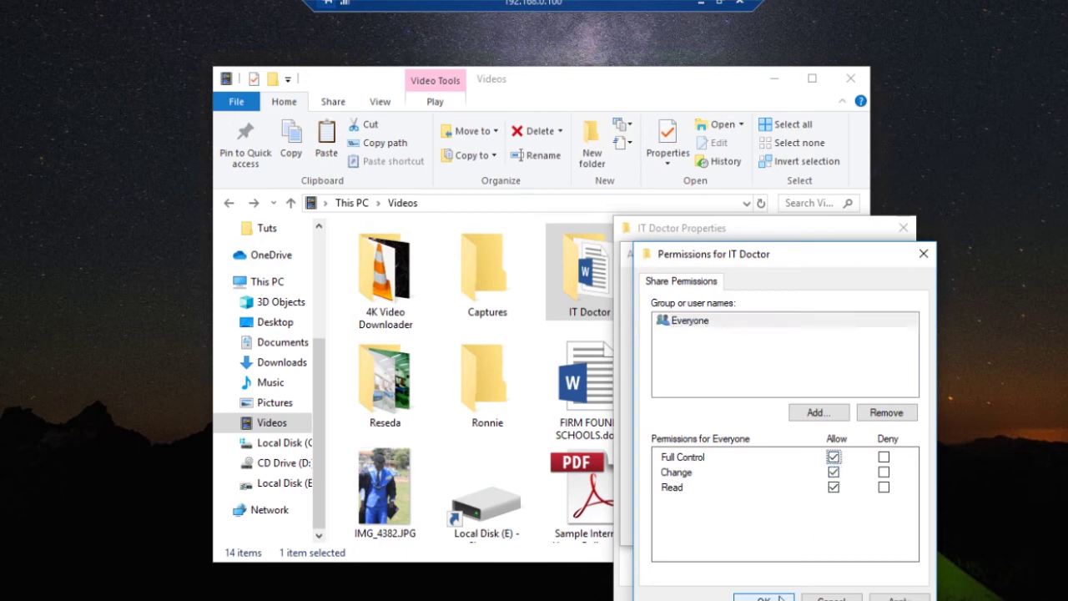
left_click(898, 599)
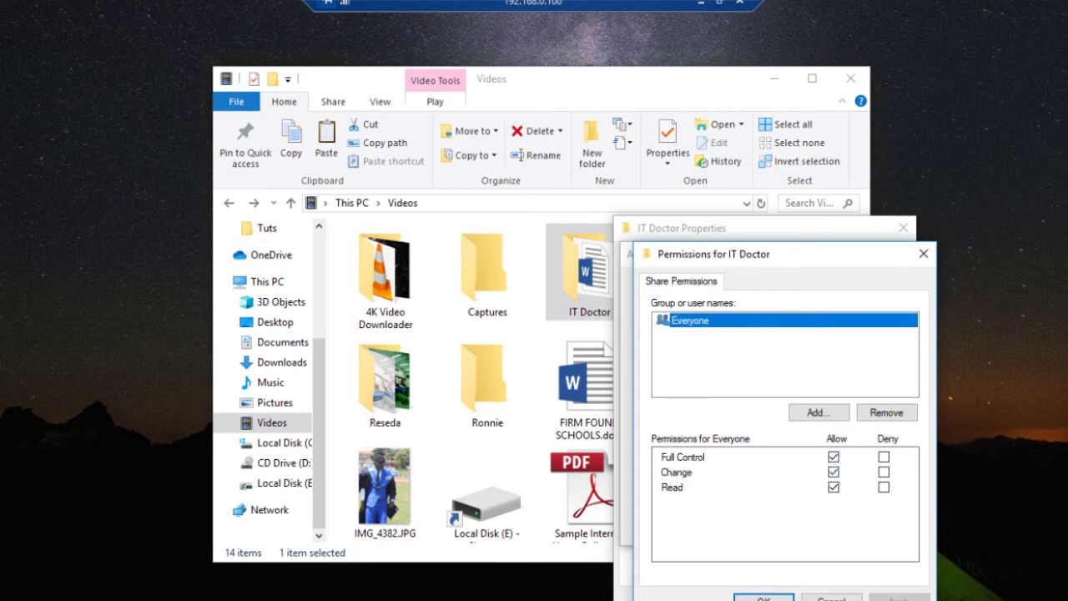
left_click(761, 598)
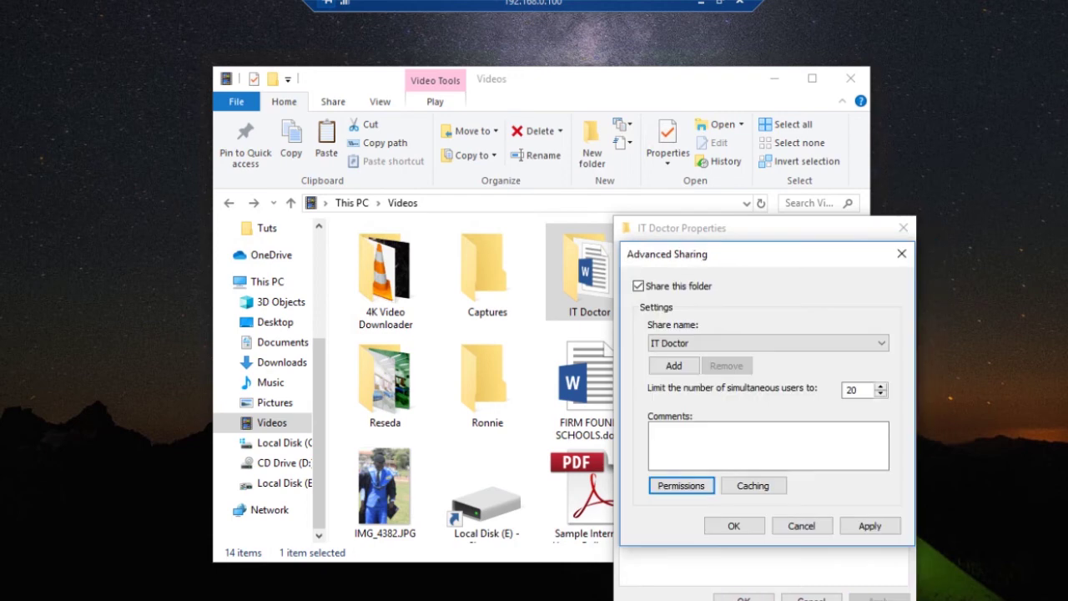
left_click(741, 598)
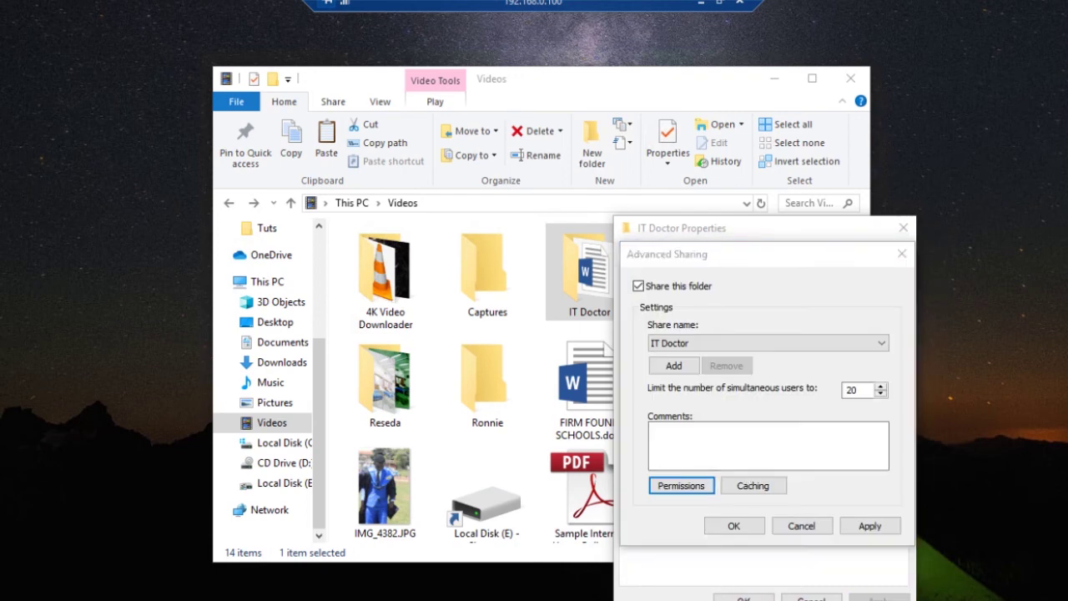
left_click(740, 524)
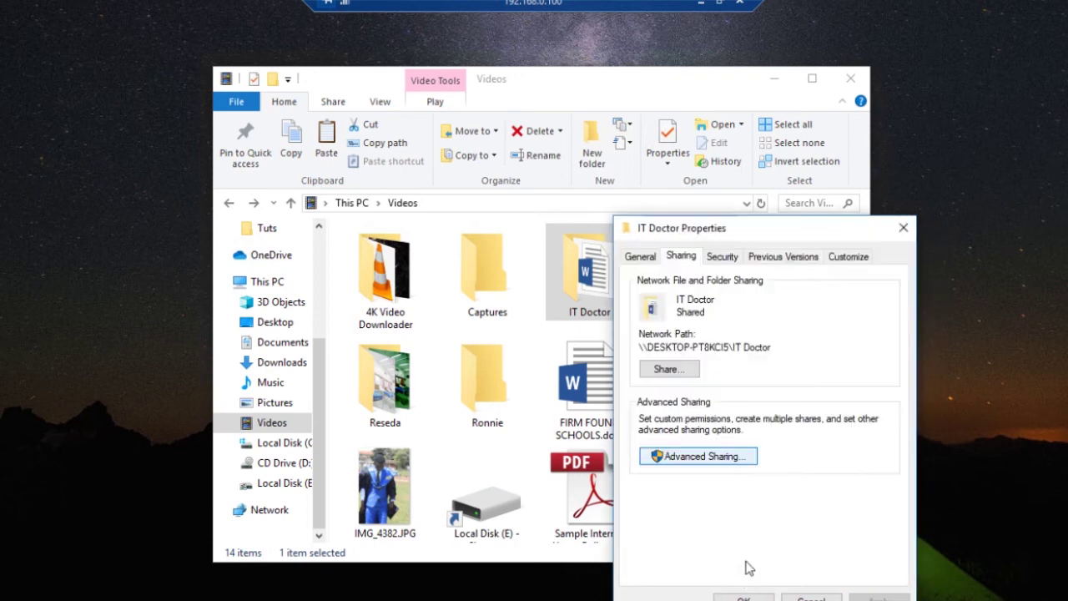
left_click(747, 598)
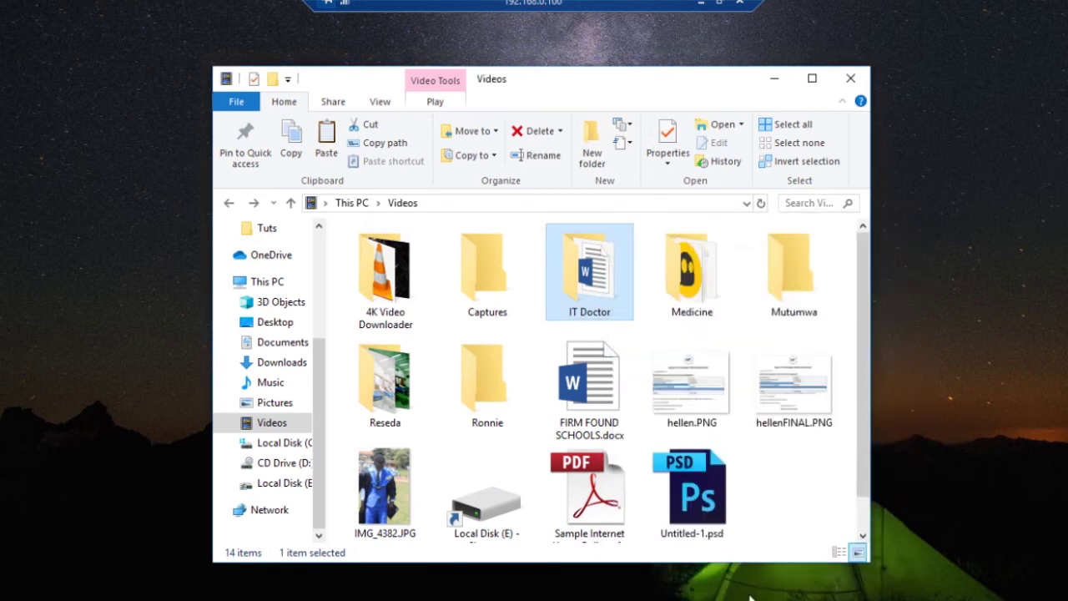
Back on the local PC, permanently delete the Word document from the IT Doctor share
left_click(701, 7)
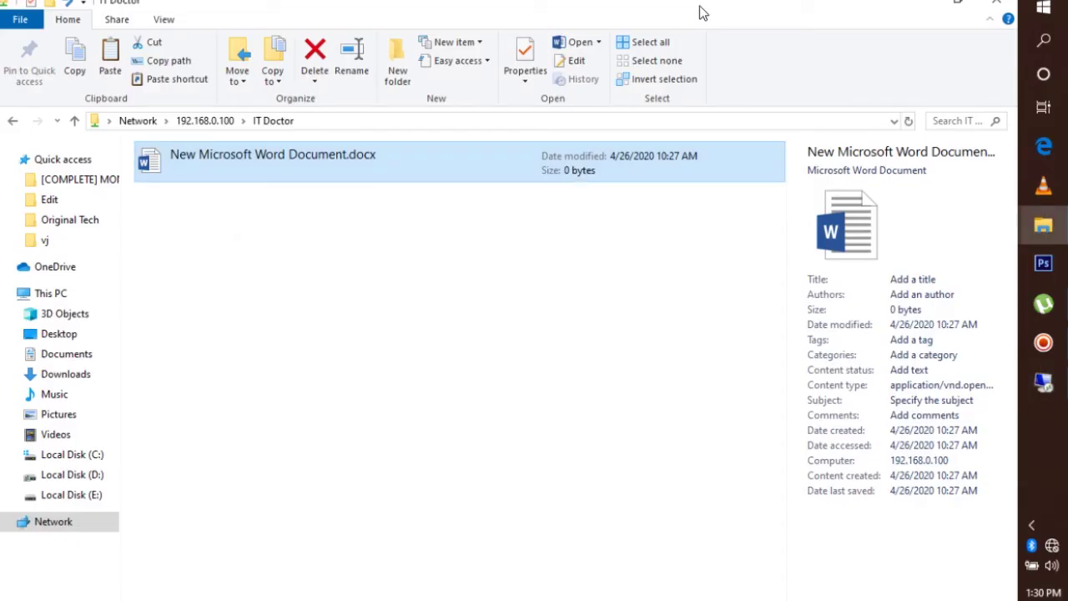
left_click(533, 121)
left_click(534, 125)
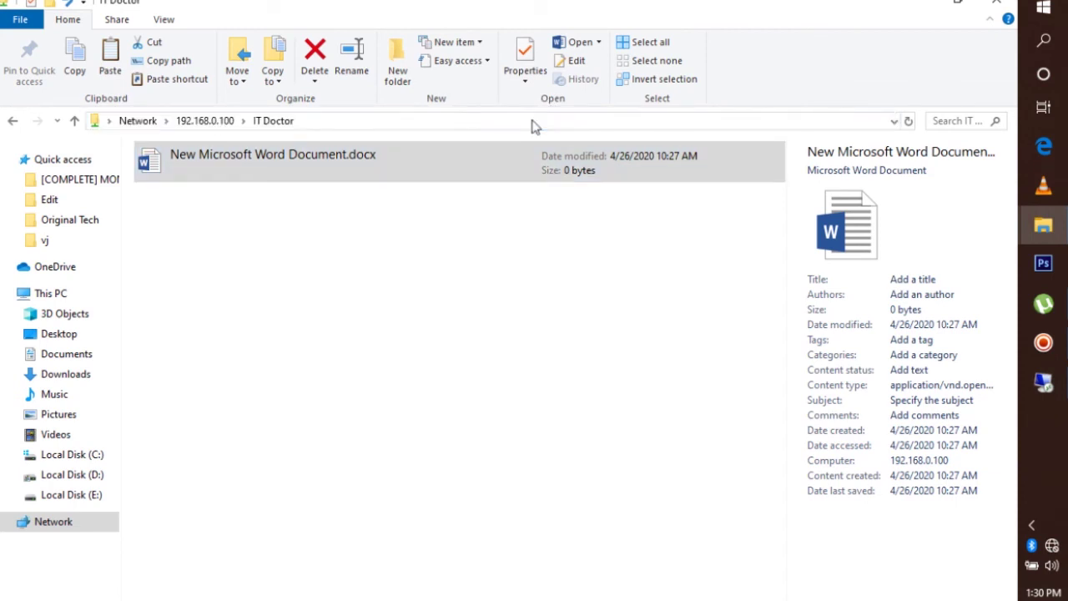
left_click(379, 178)
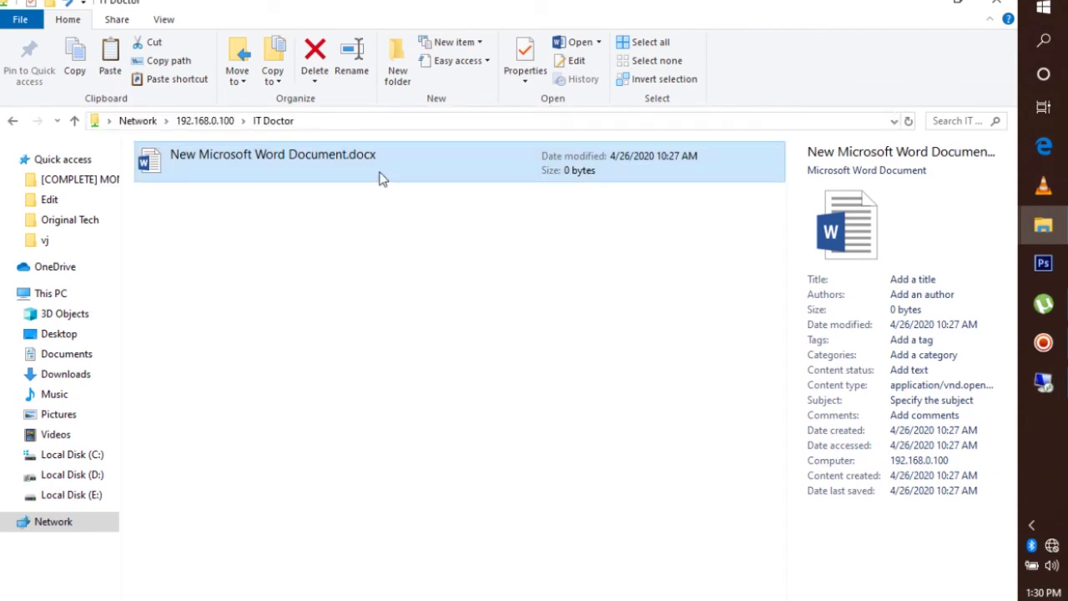
right_click(382, 218)
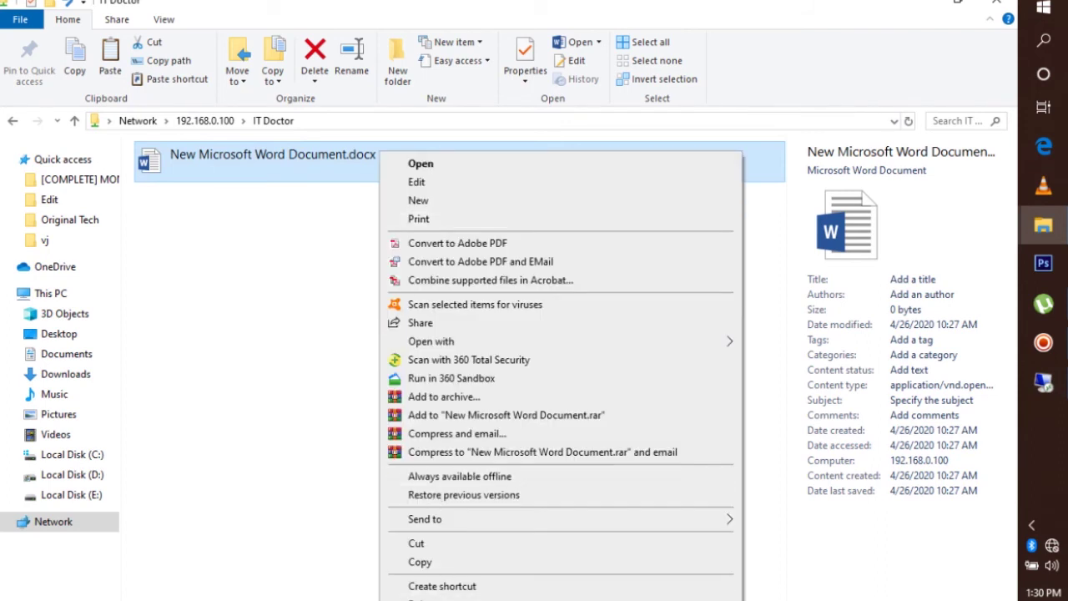
left_click(434, 600)
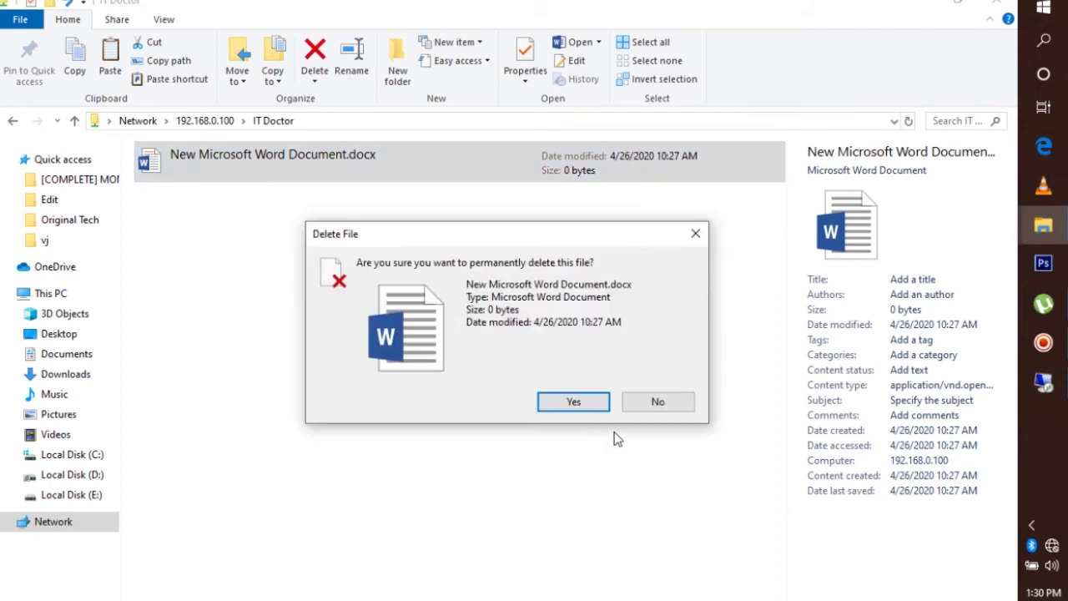
left_click(573, 402)
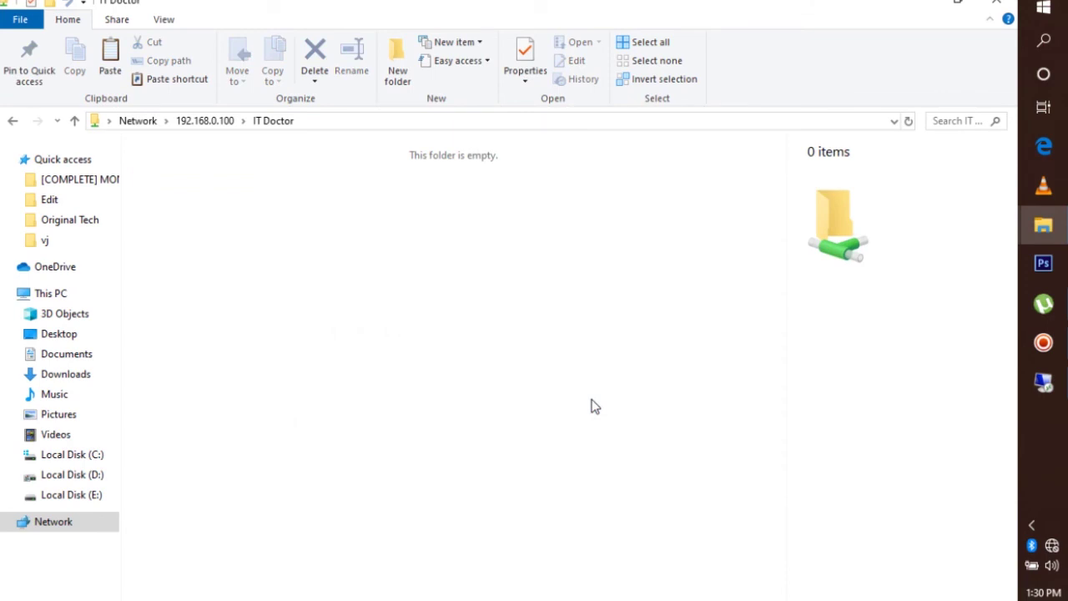
Create a new folder named 'Something' in the IT Doctor share
right_click(591, 399)
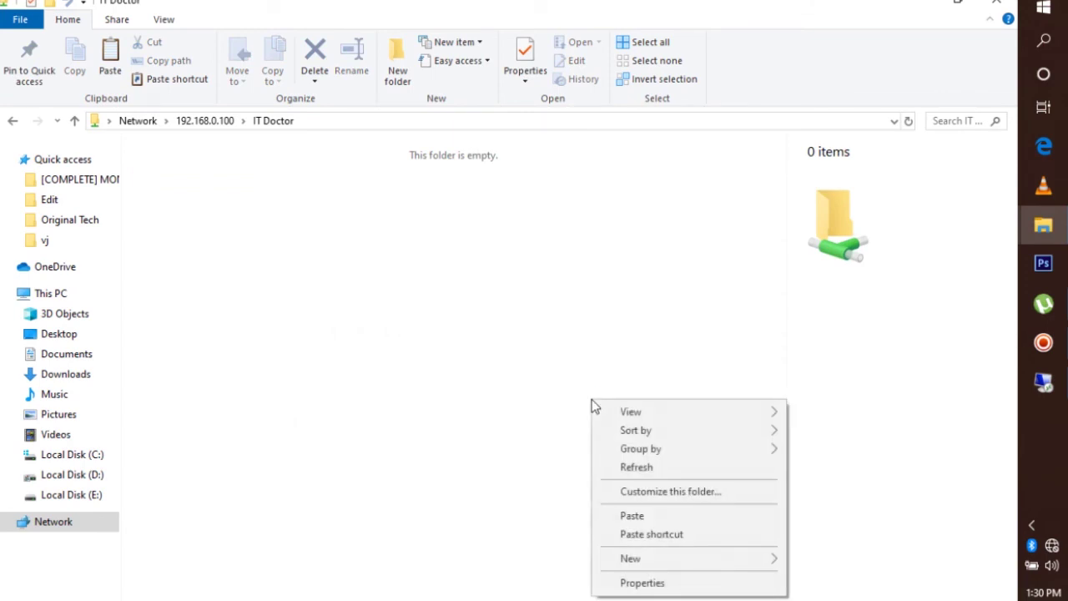
left_click(648, 559)
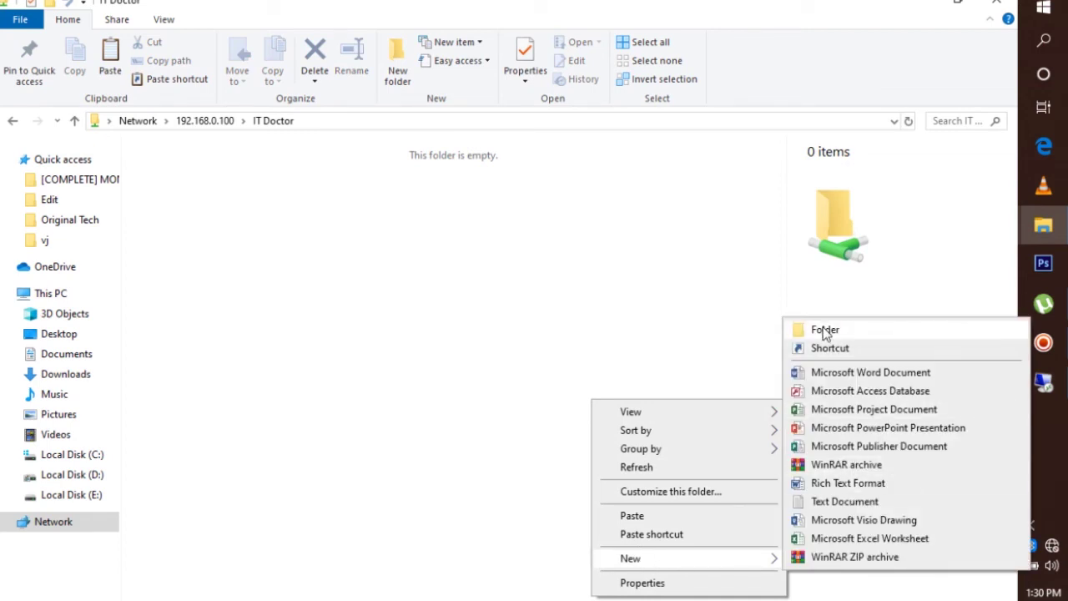
left_click(825, 330)
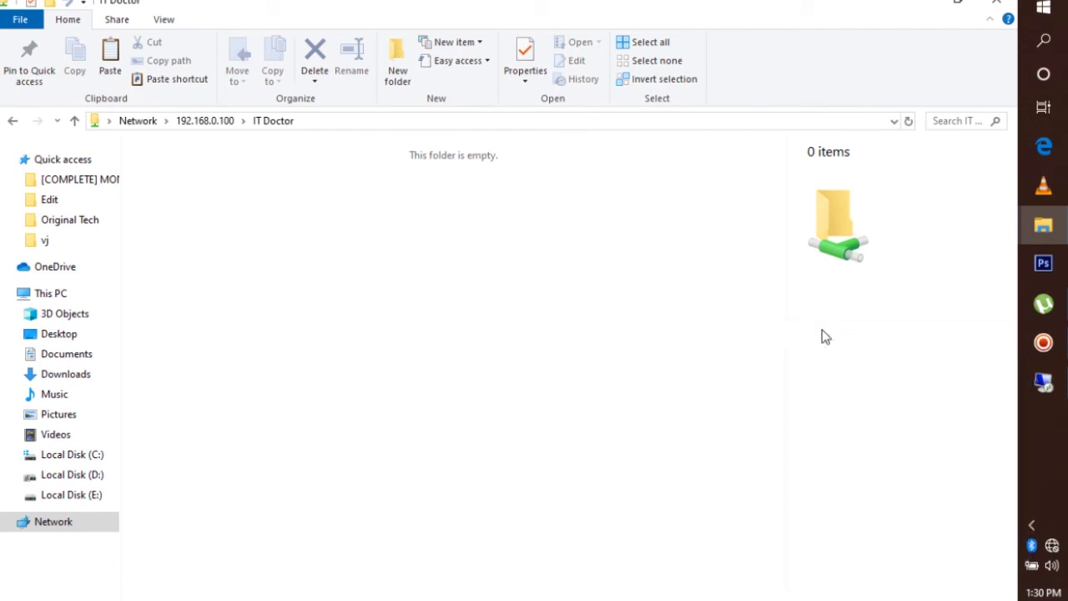
key("BackSpace")
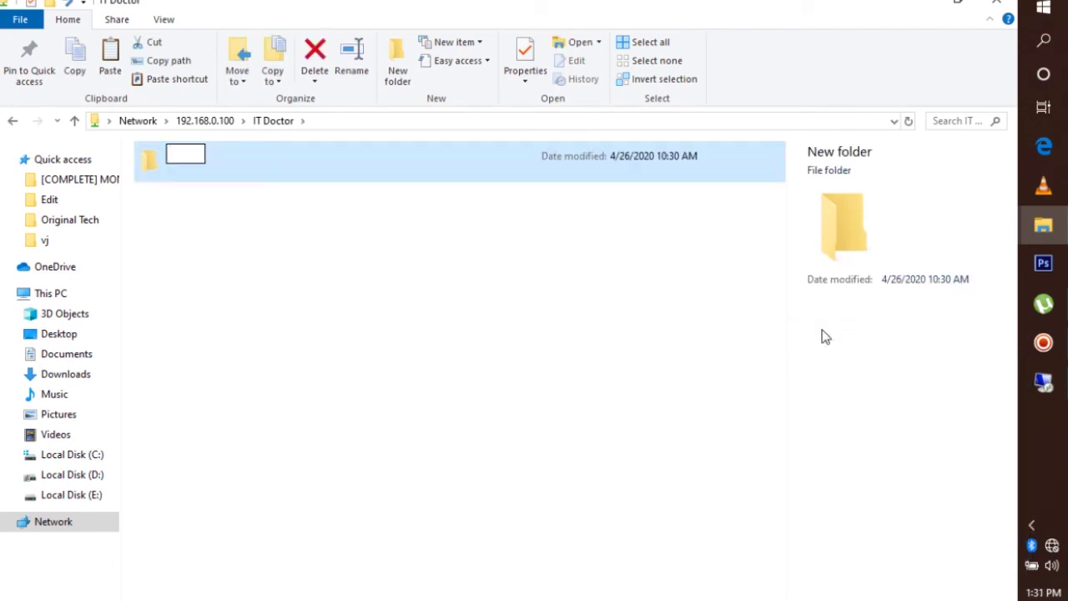
type("Somet")
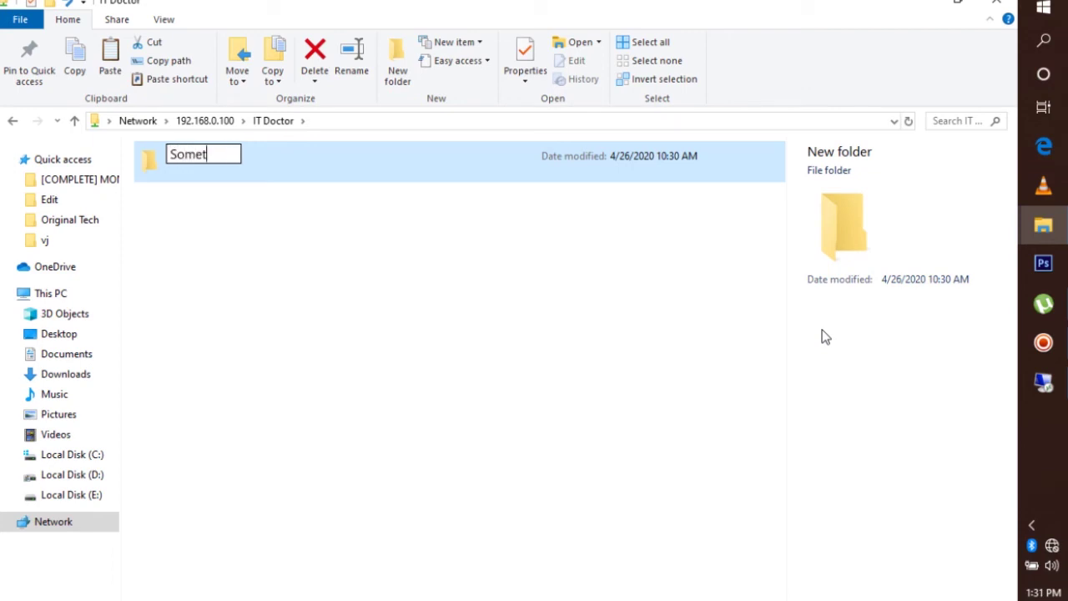
type("hing")
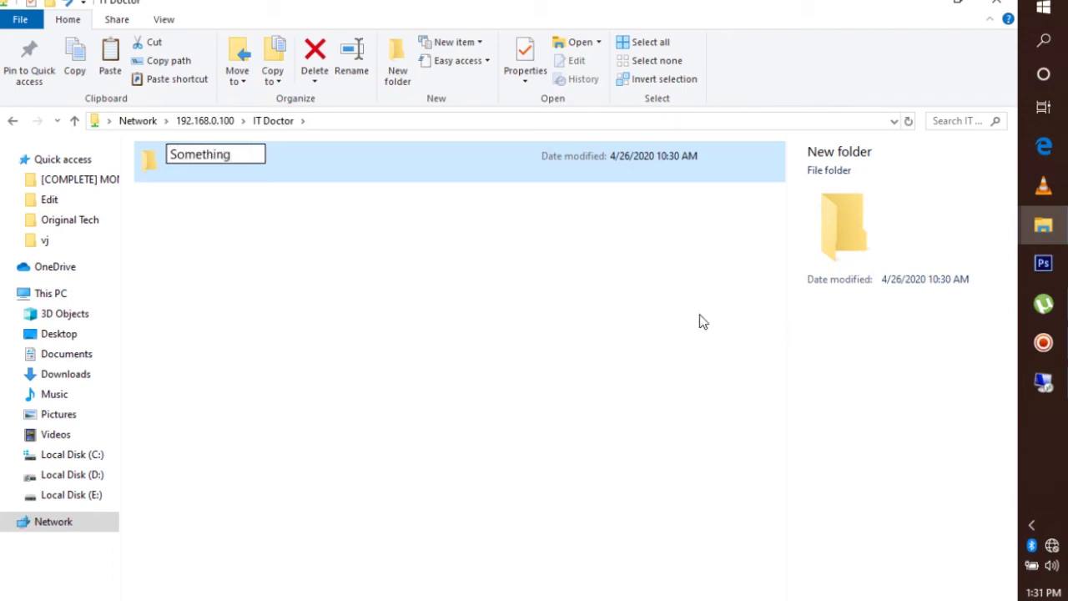
left_click(427, 315)
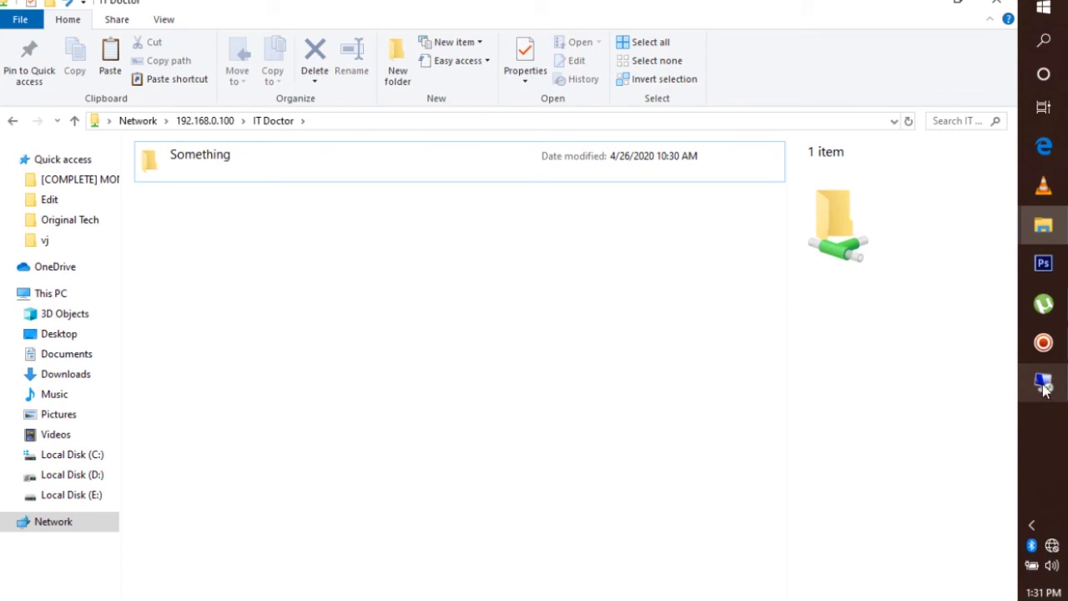
Restore the Remote Desktop session and open its IT Doctor folder to see 'Something'
mouse_move(1044, 389)
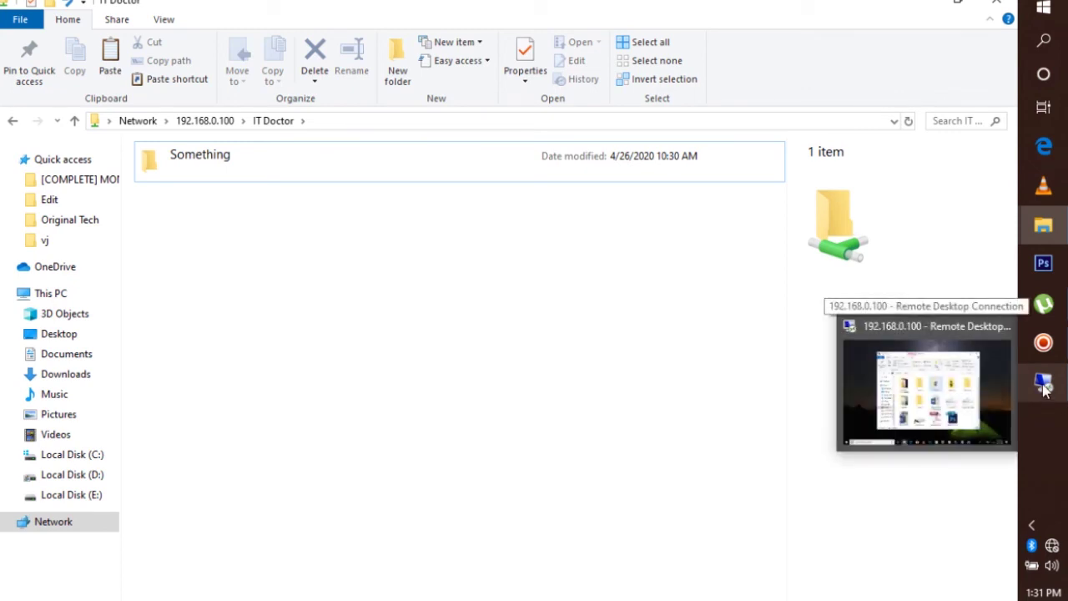
mouse_move(981, 396)
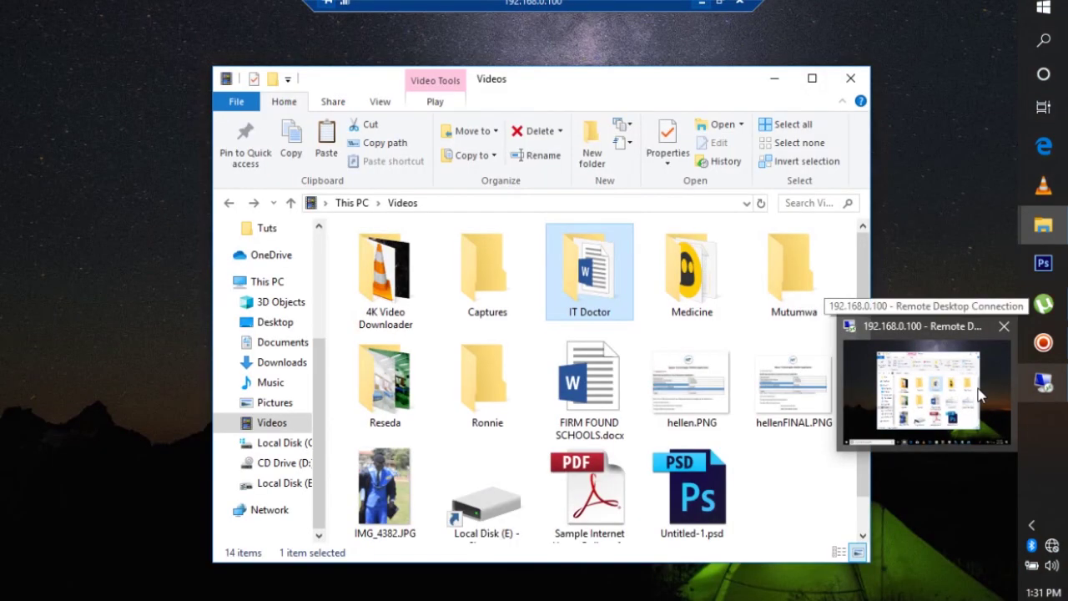
left_click(981, 395)
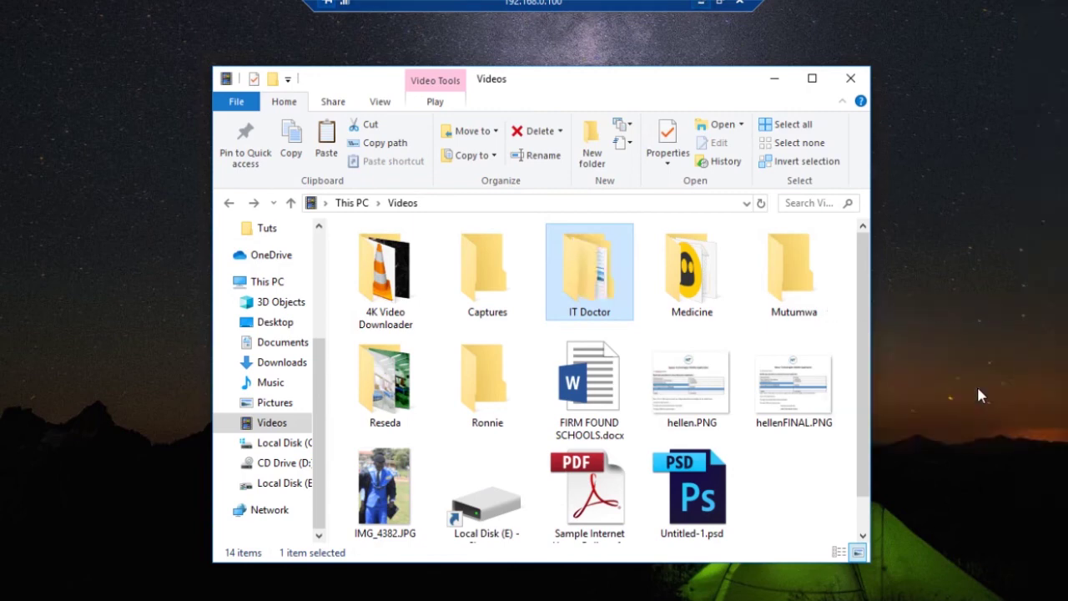
double_click(599, 285)
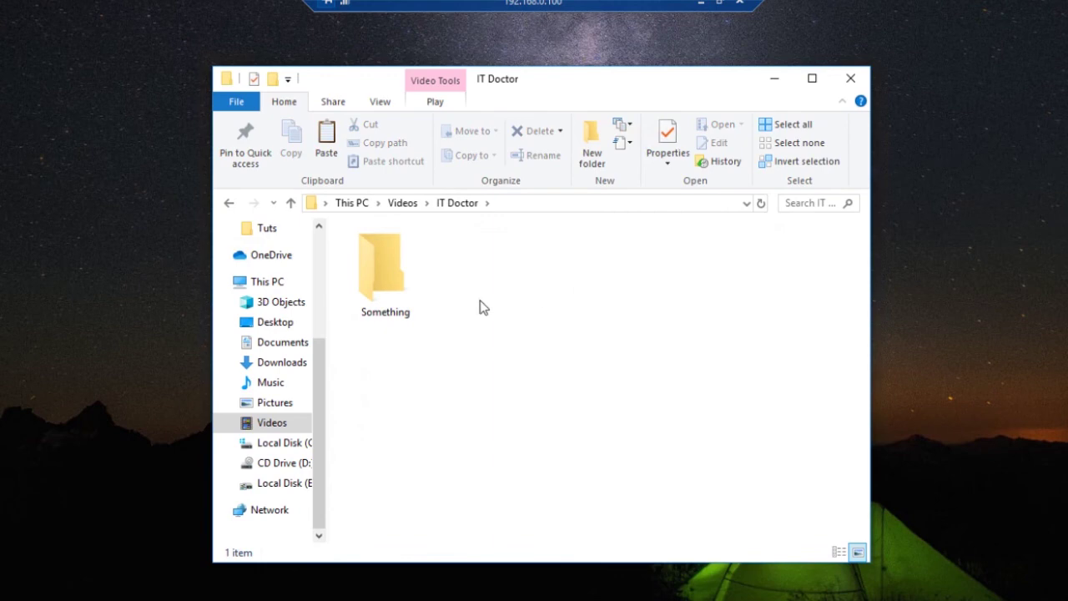